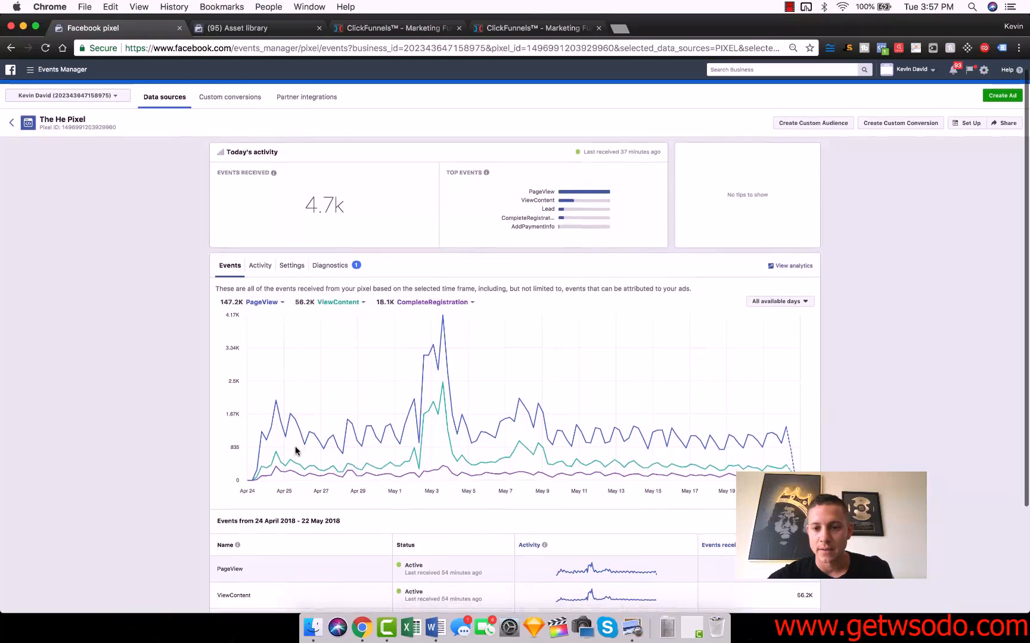
scroll(298, 457, "down", 5)
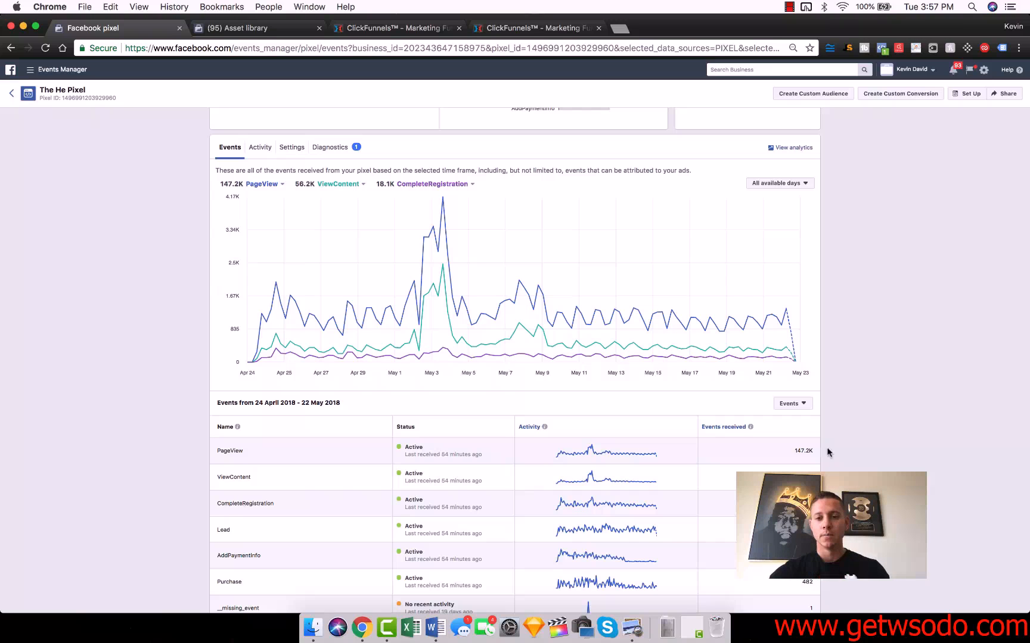
Examine the pixel's event activity chart and the events table in Facebook Events Manager
scroll(861, 431, "up", 5)
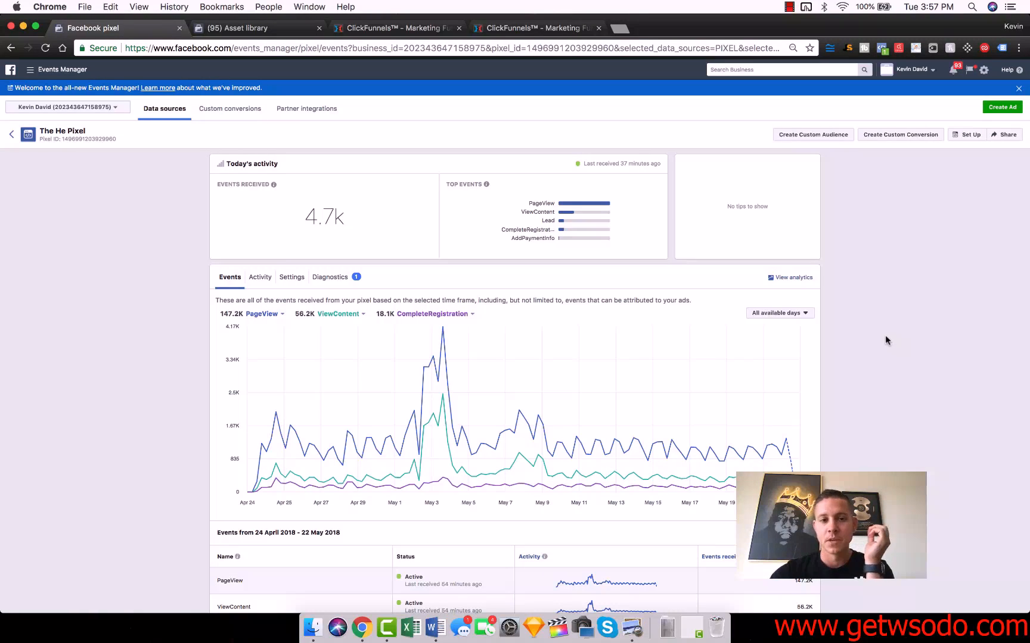
scroll(886, 340, "down", 1)
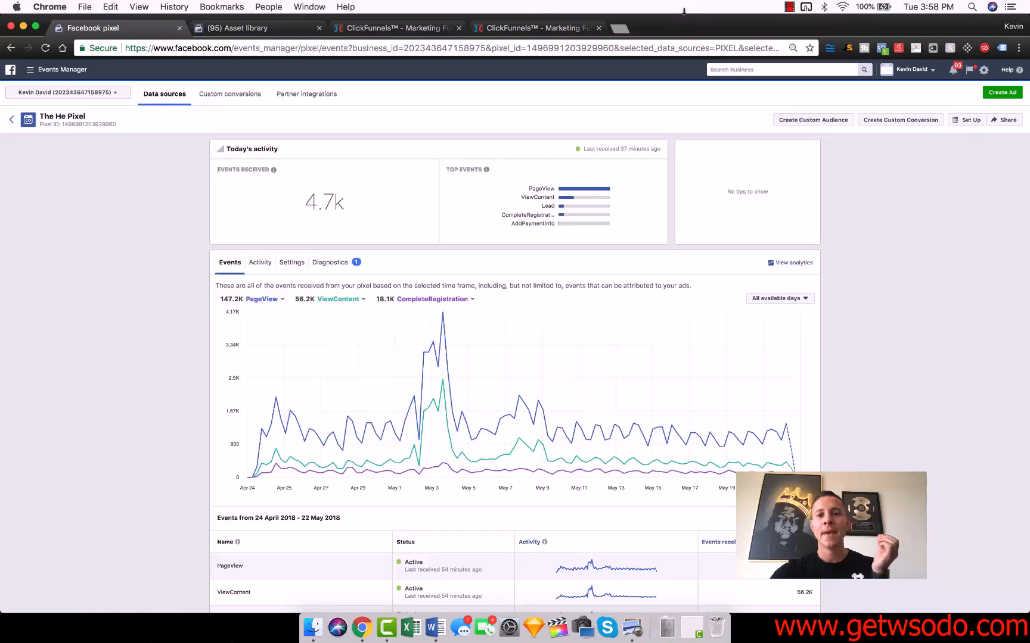
Show the Module 3 PDF beside the browser and highlight the heading about audiences used for making lookalike audiences
left_click_drag(691, 22, 1029, 196)
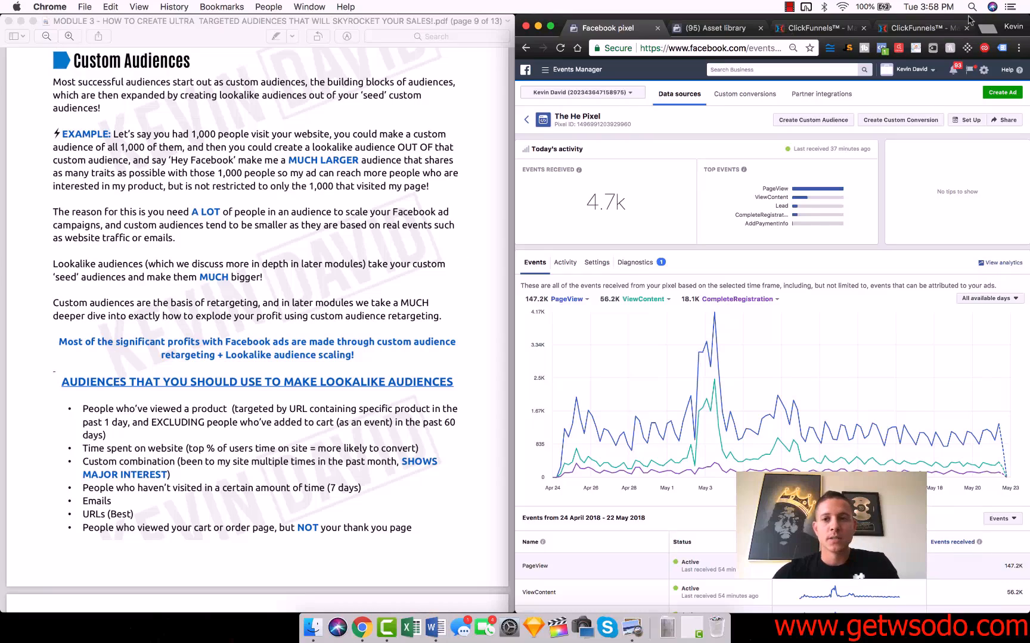
left_click(95, 464)
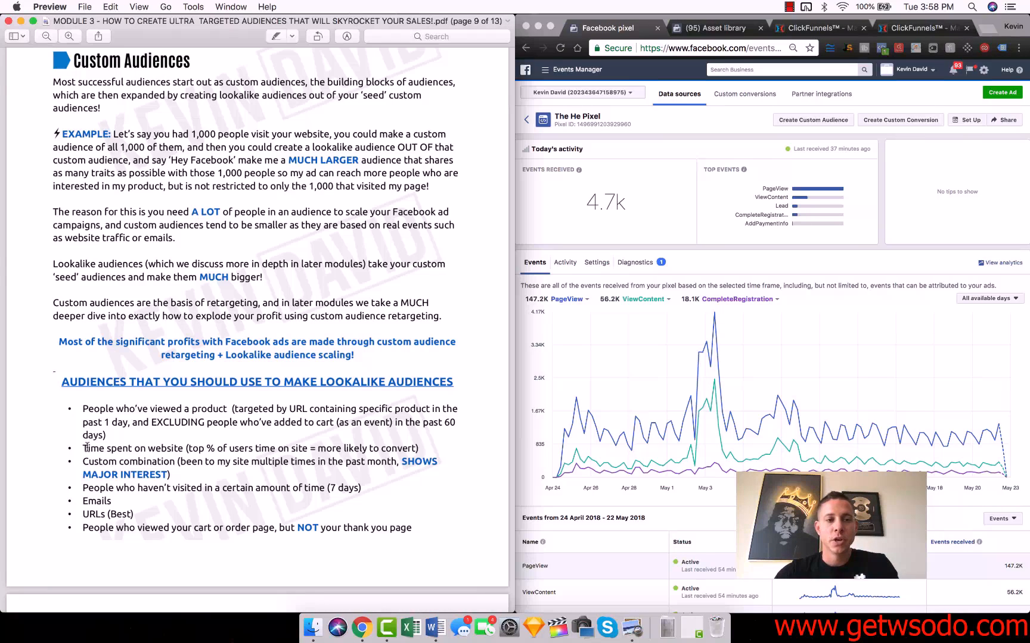
triple_click(152, 382)
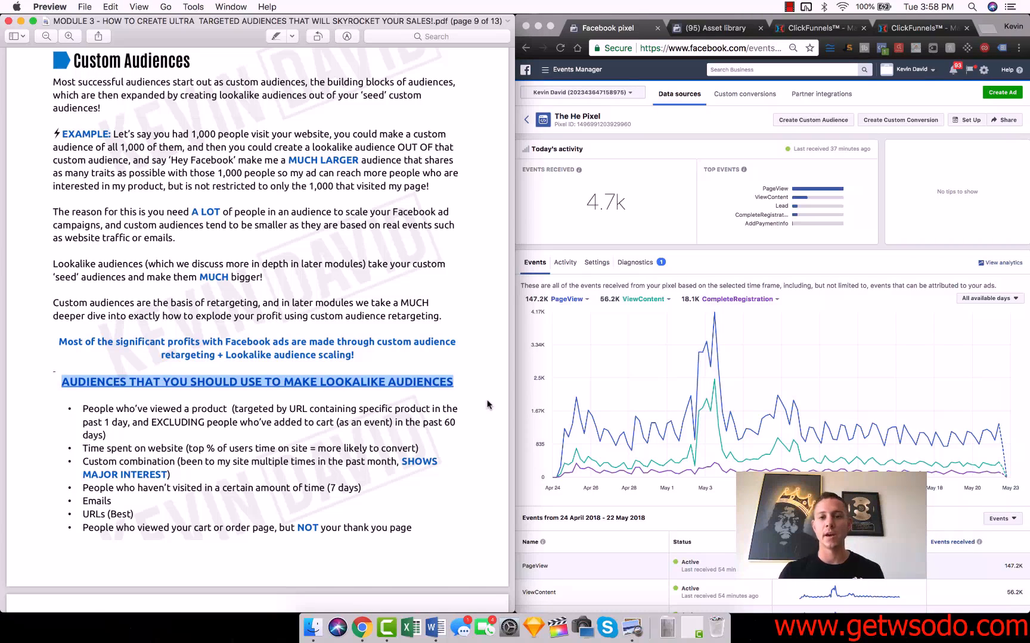
left_click(528, 328)
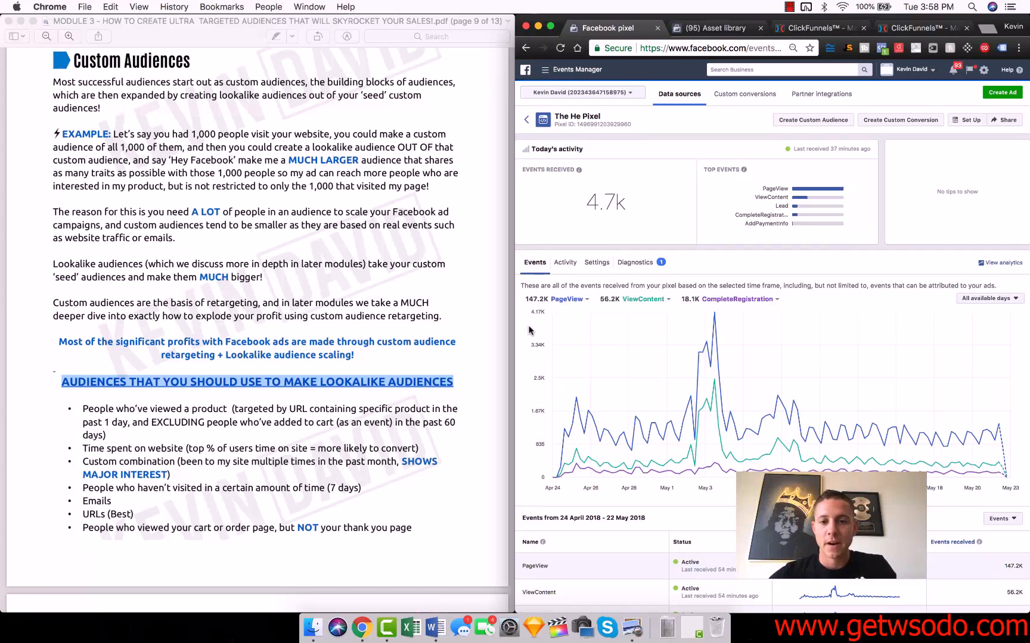
left_click_drag(982, 22, 910, 6)
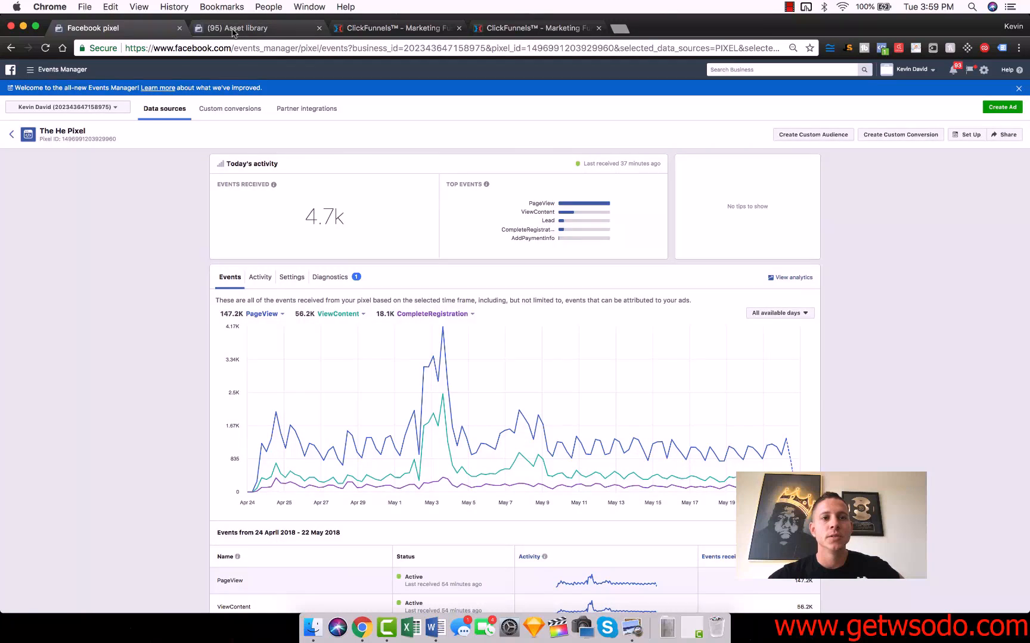
Go to the Facebook asset library's audiences and open the custom audience source options
left_click(239, 28)
left_click(26, 70)
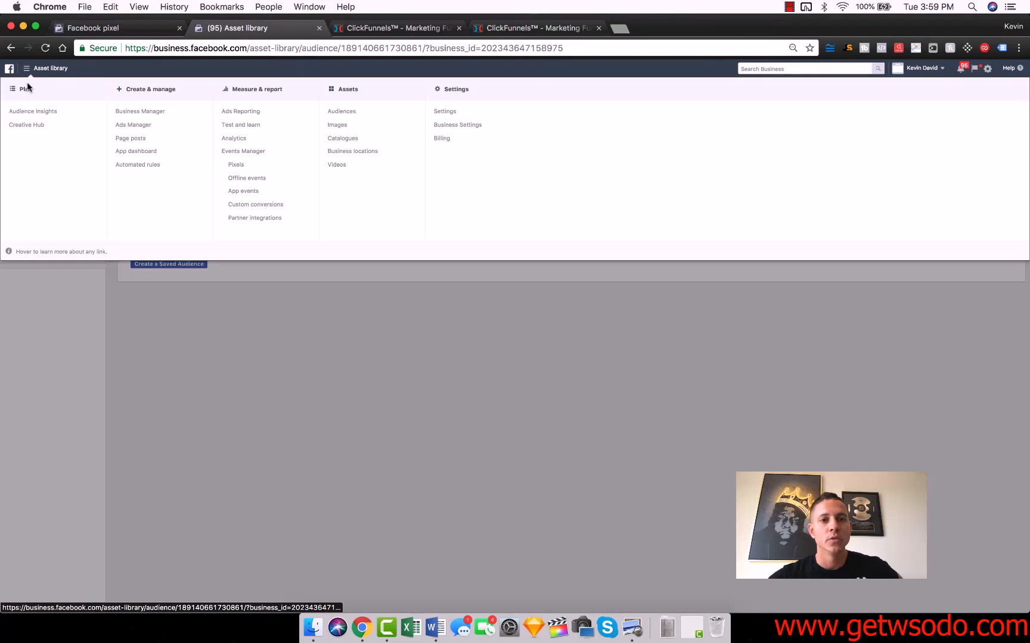
left_click(297, 357)
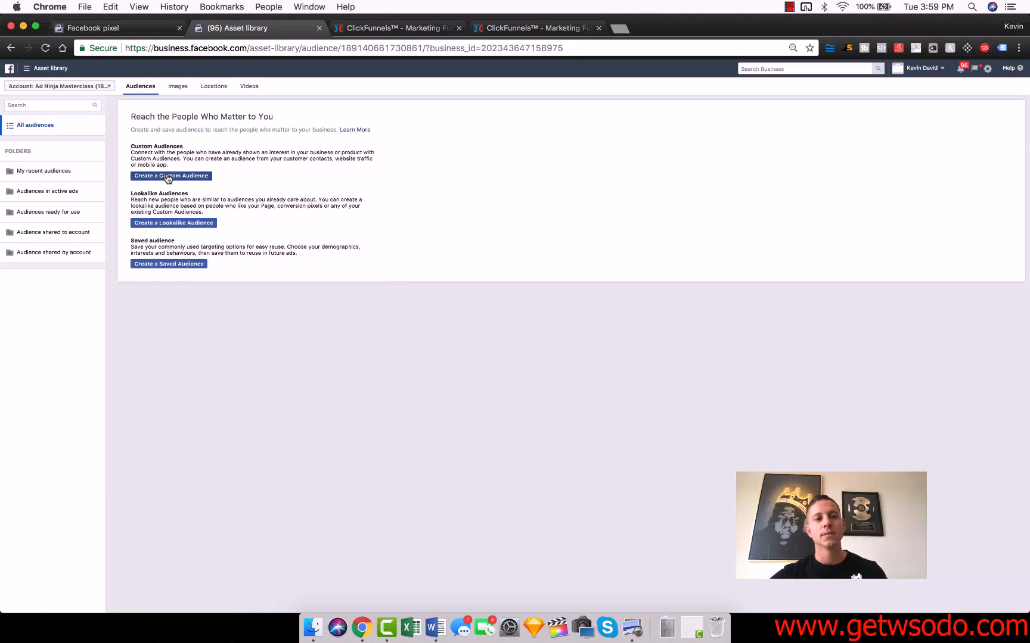
left_click(168, 176)
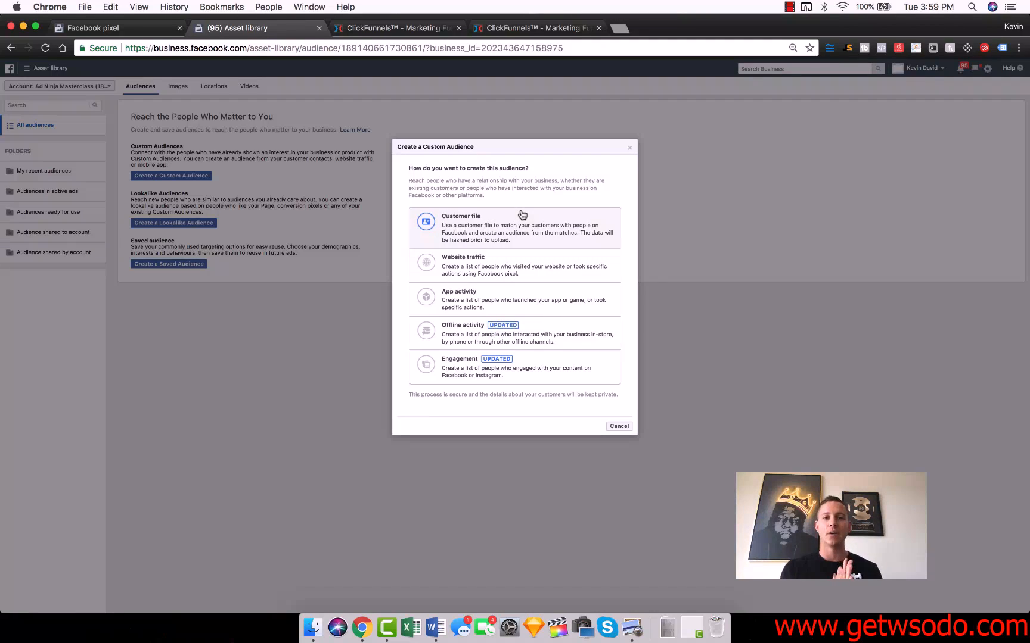
Preview the Viral Launch Cheatsheet page from ClickFunnels and submit its opt-in form to view the thank-you page
left_click(390, 30)
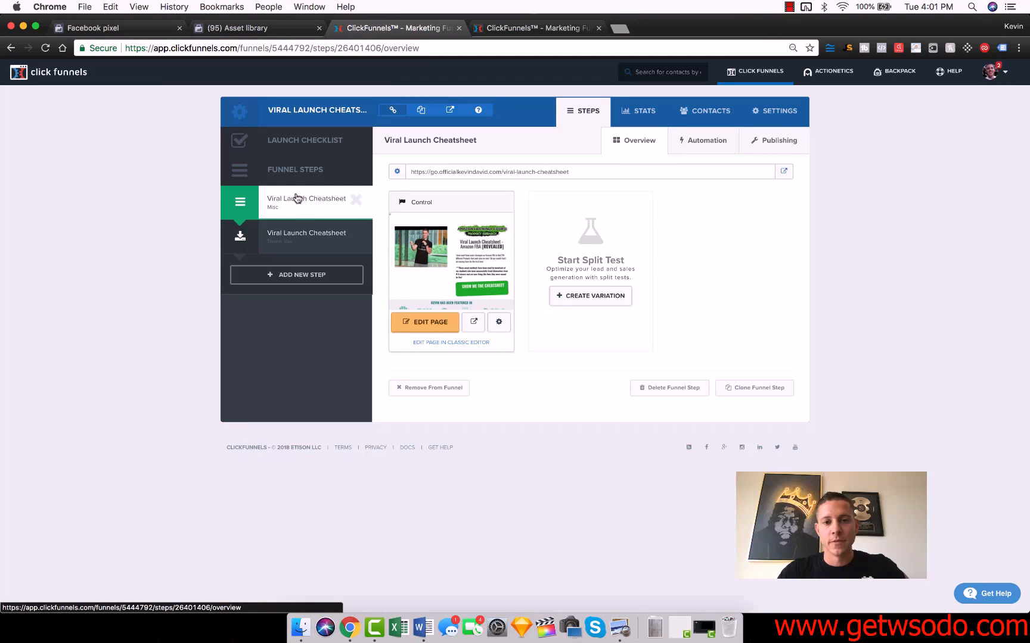
left_click(474, 320)
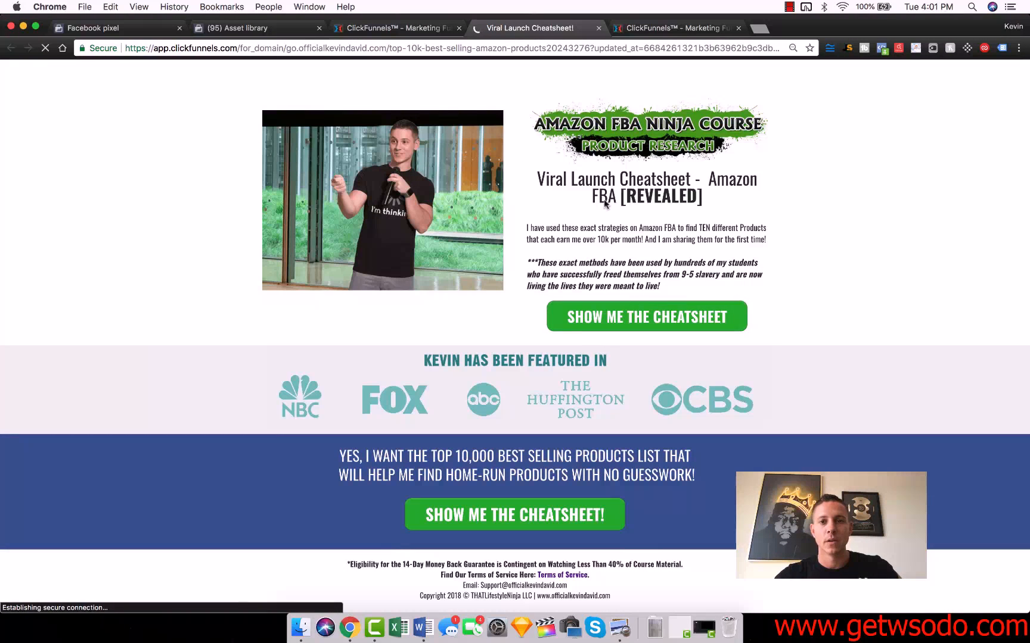
left_click(652, 317)
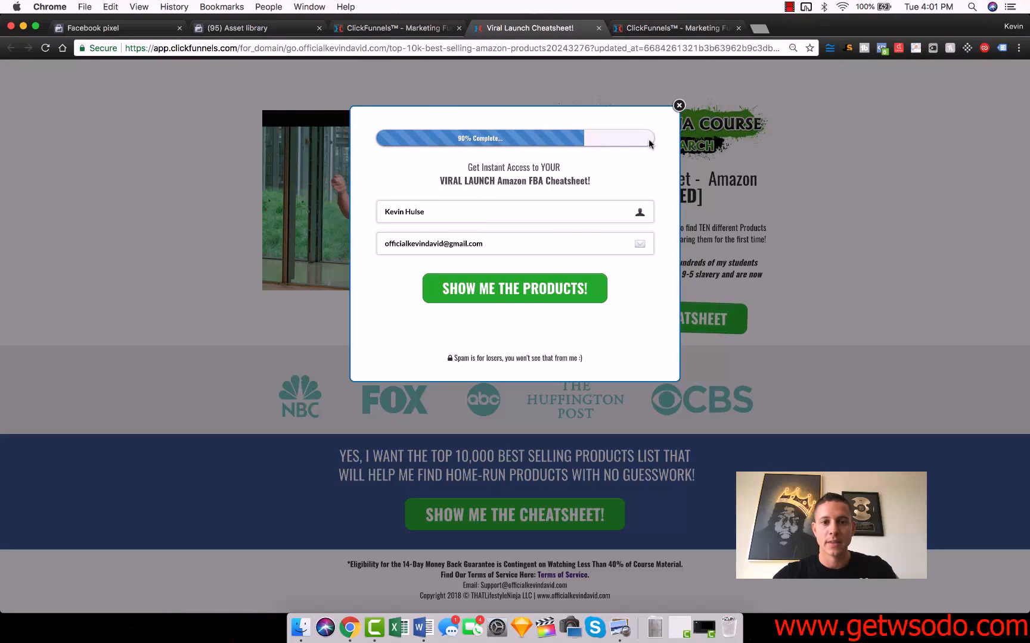
left_click(479, 280)
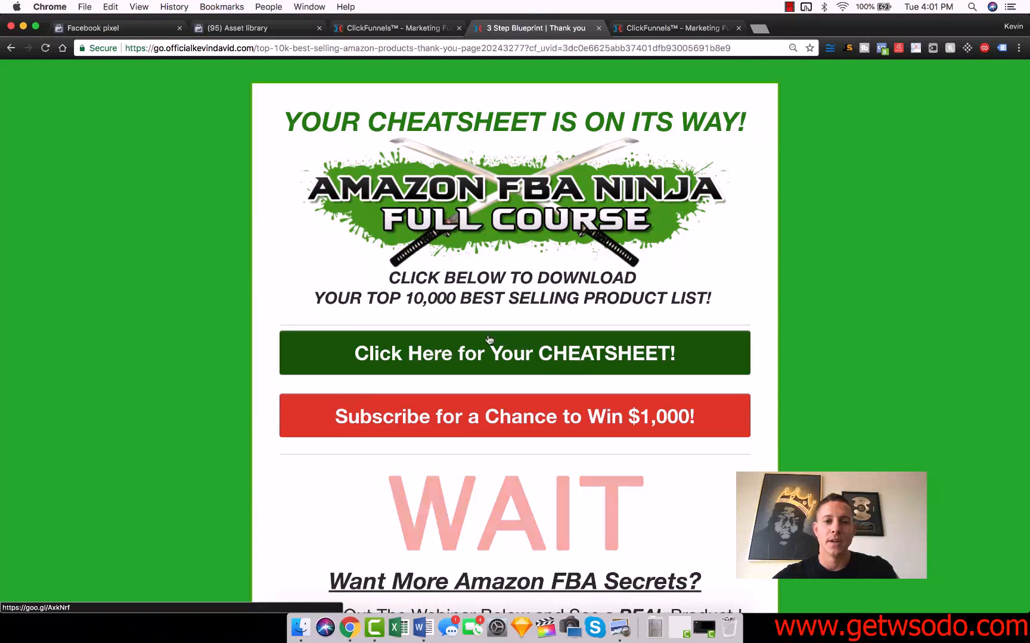
scroll(816, 313, "down", 5)
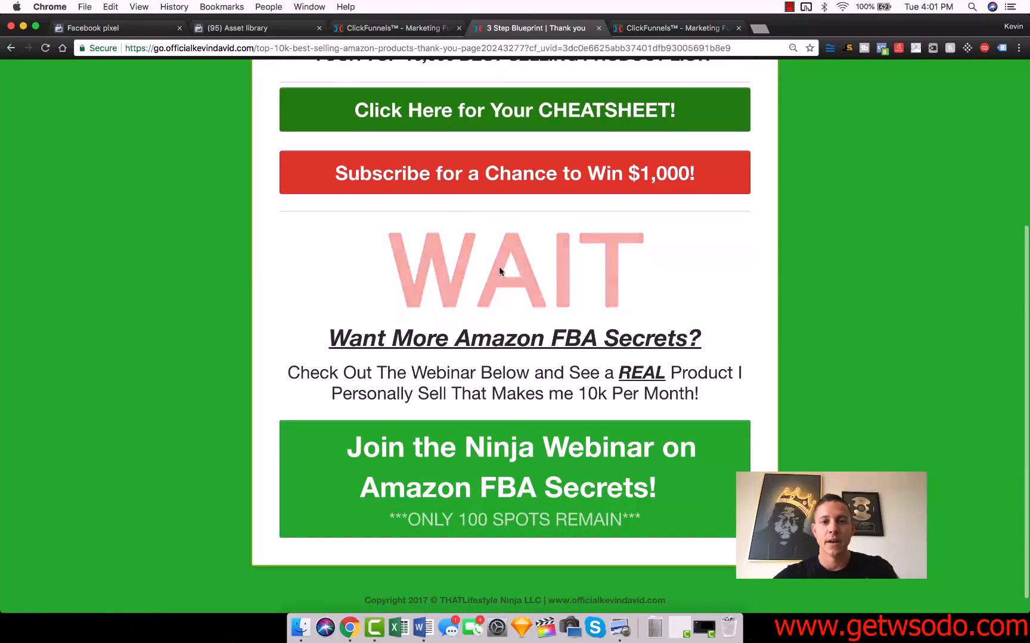
scroll(518, 472, "up", 5)
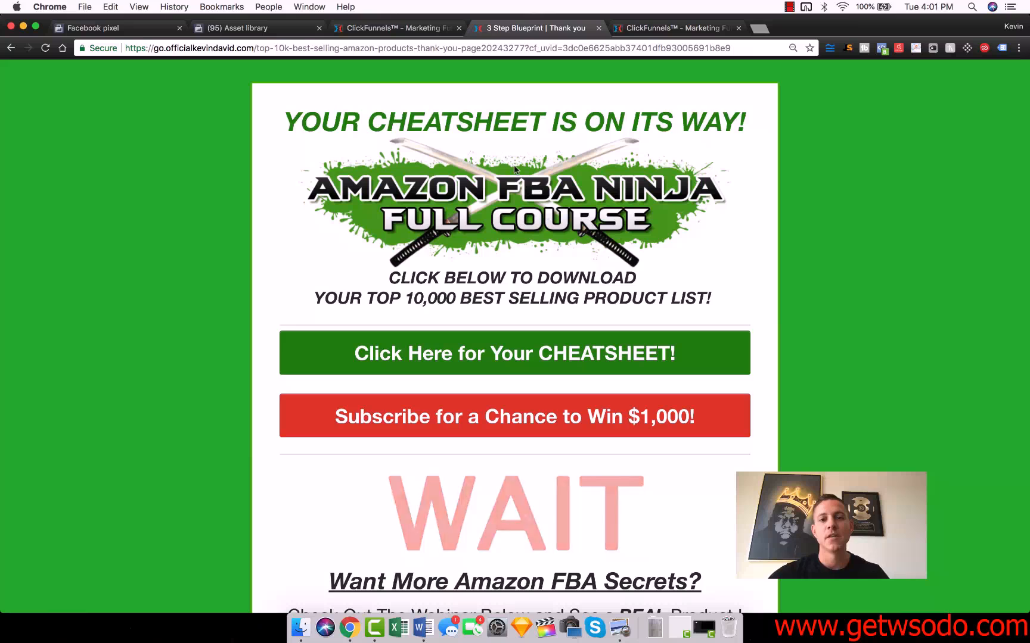
key("super+w")
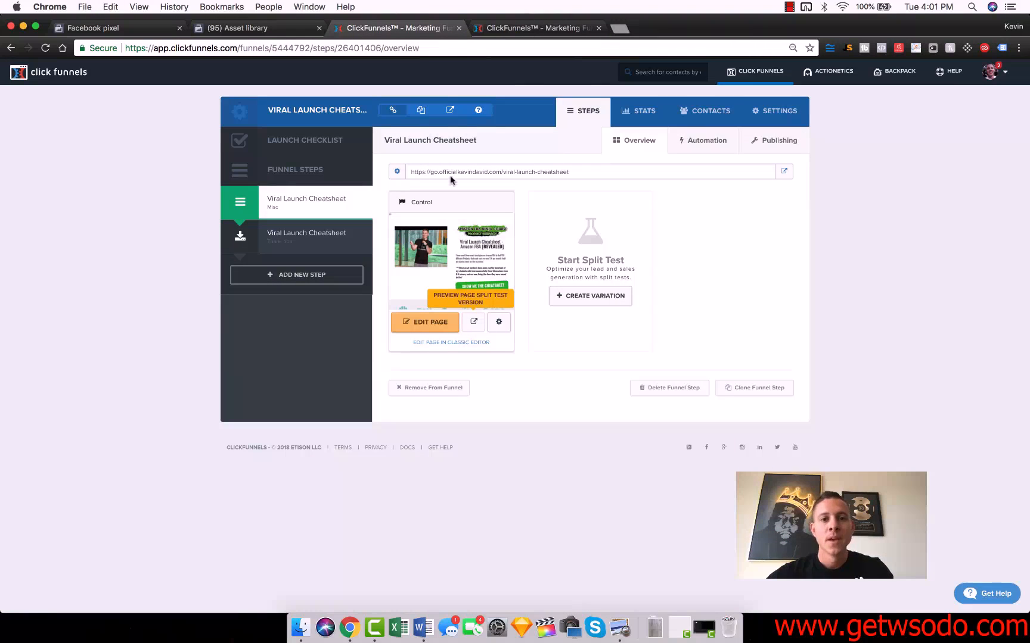
Show the Viral Launch Cheatsheet funnel's contacts for All Time and export them
left_click(706, 114)
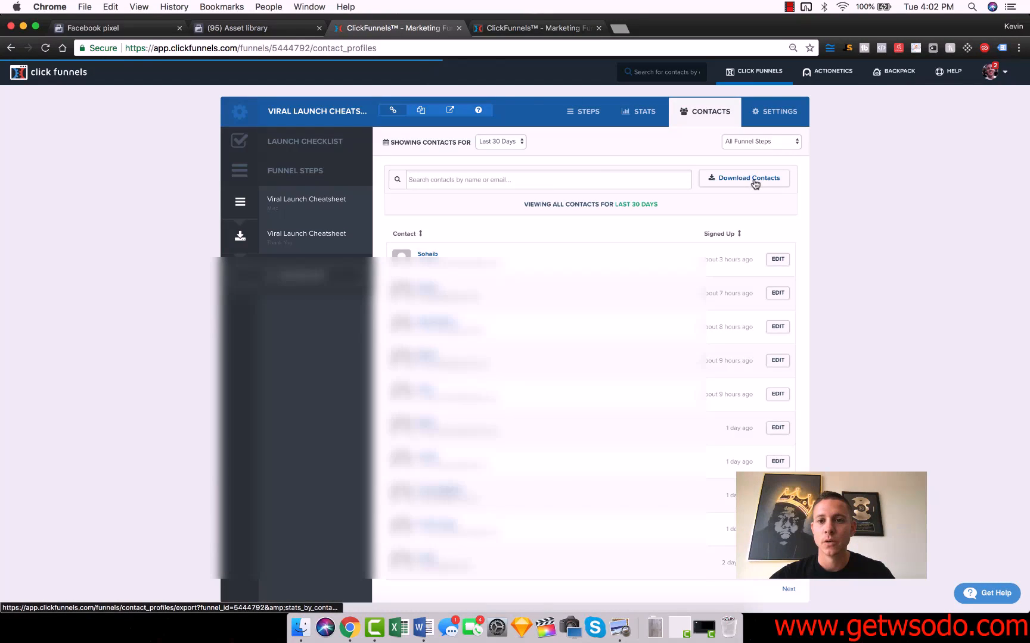
left_click(515, 142)
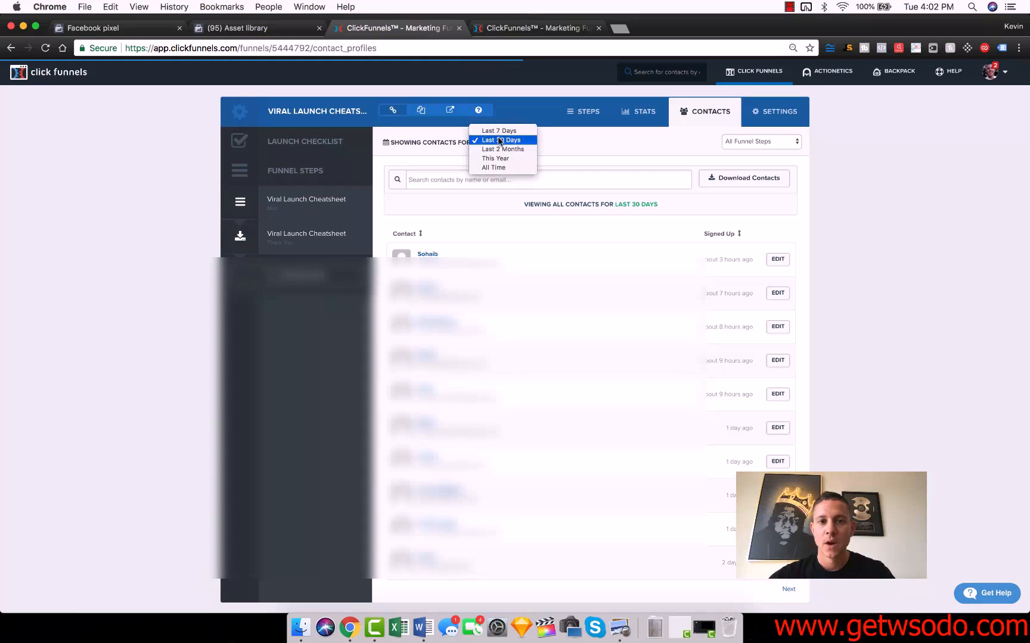
left_click(503, 168)
left_click(740, 179)
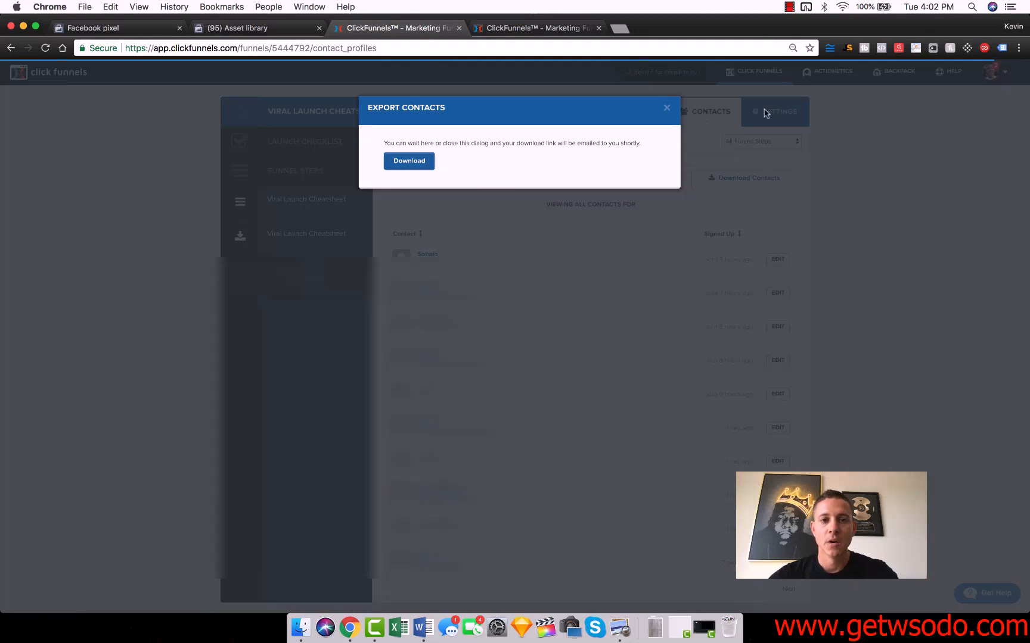
left_click(667, 111)
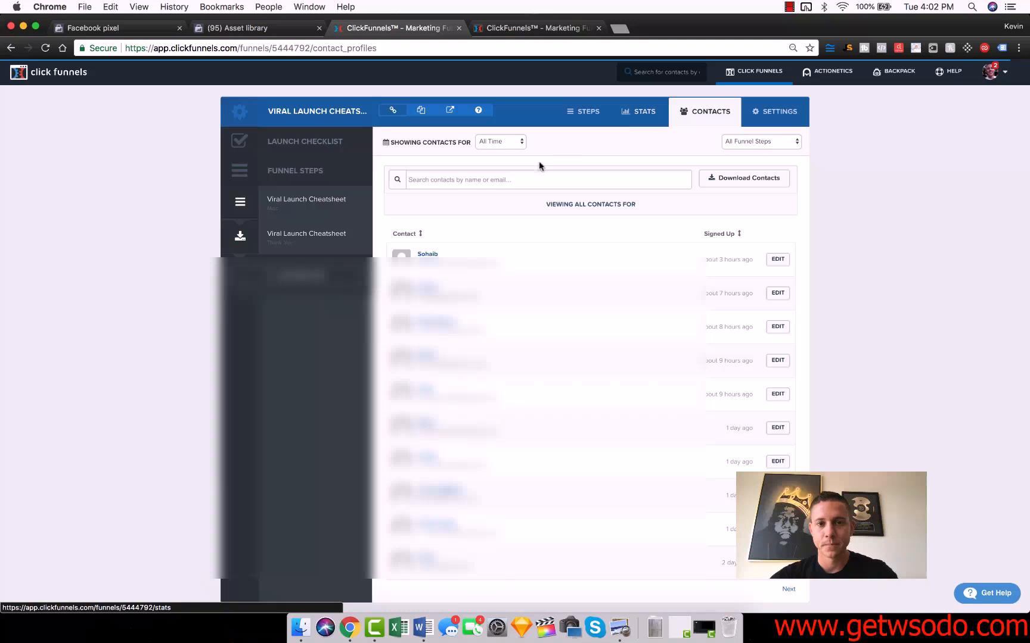
Start a custom audience from an own customer file in the Facebook asset library and download the file template
left_click_drag(1026, 231, 598, 245)
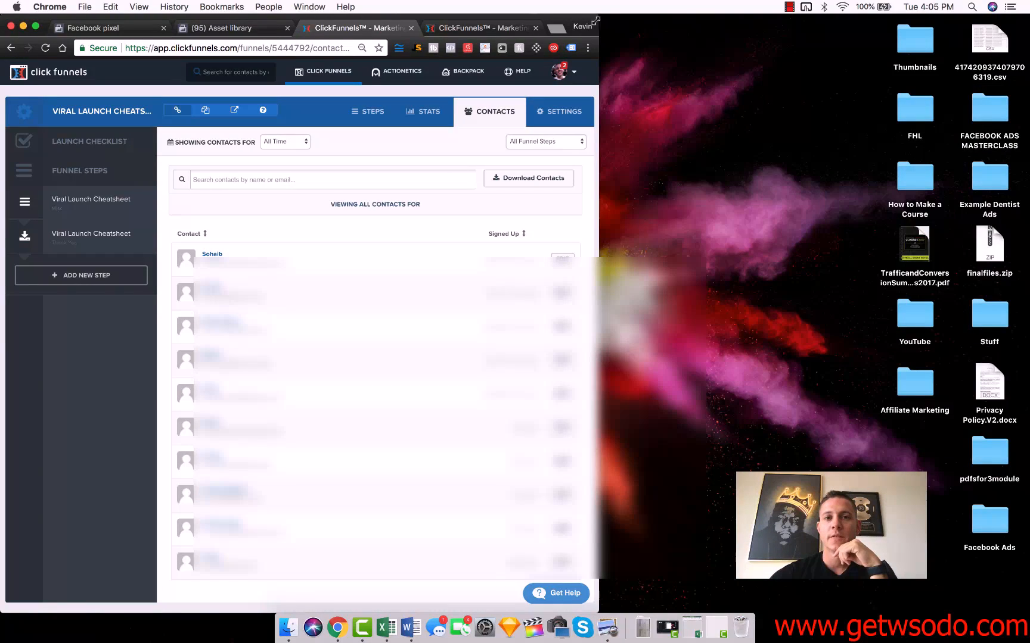
left_click(239, 30)
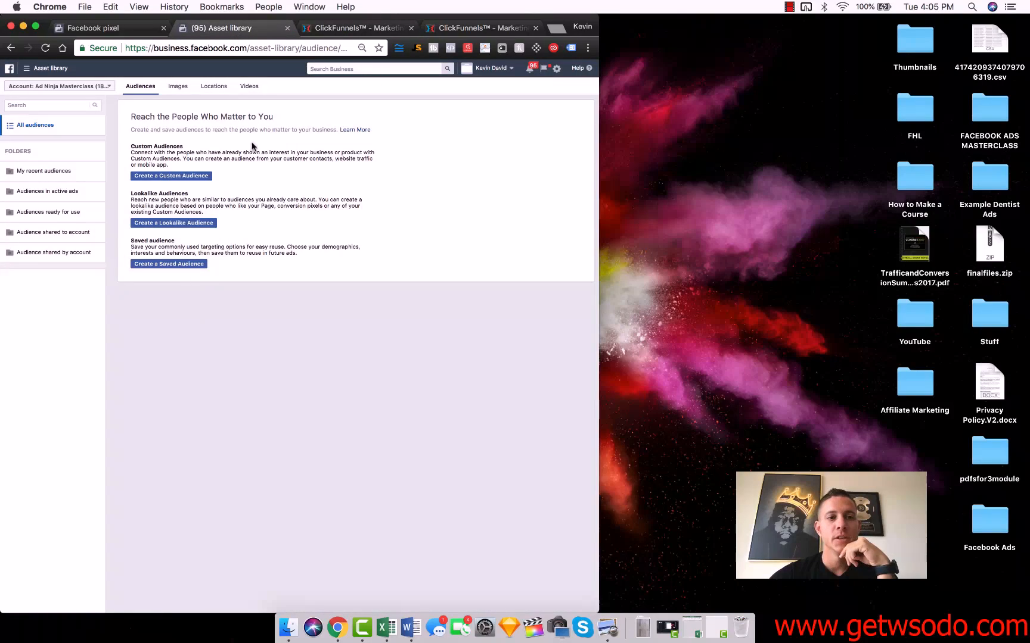
left_click(189, 180)
left_click(257, 239)
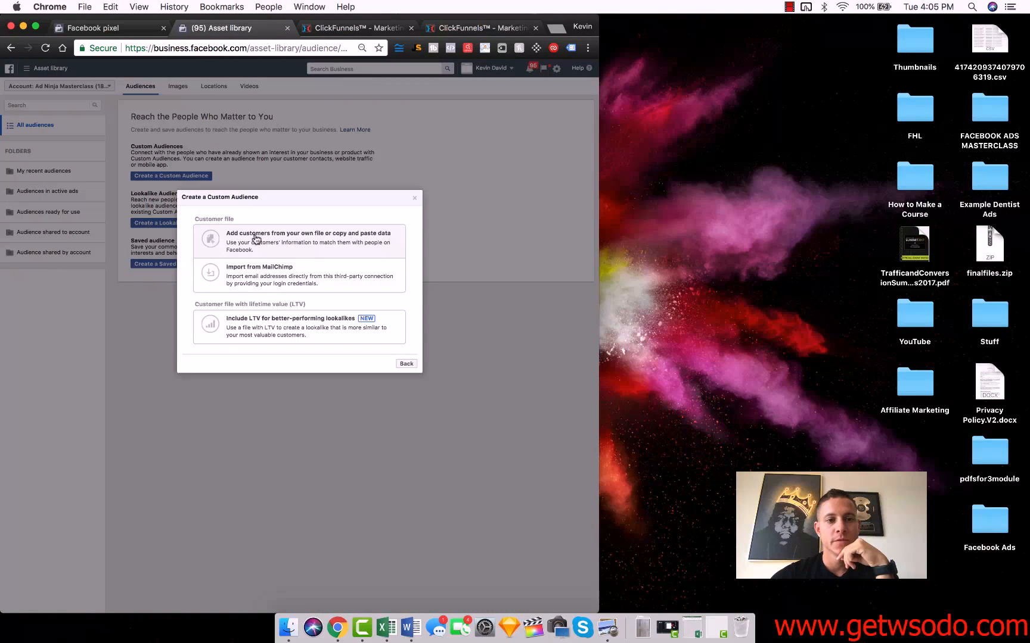
left_click(283, 241)
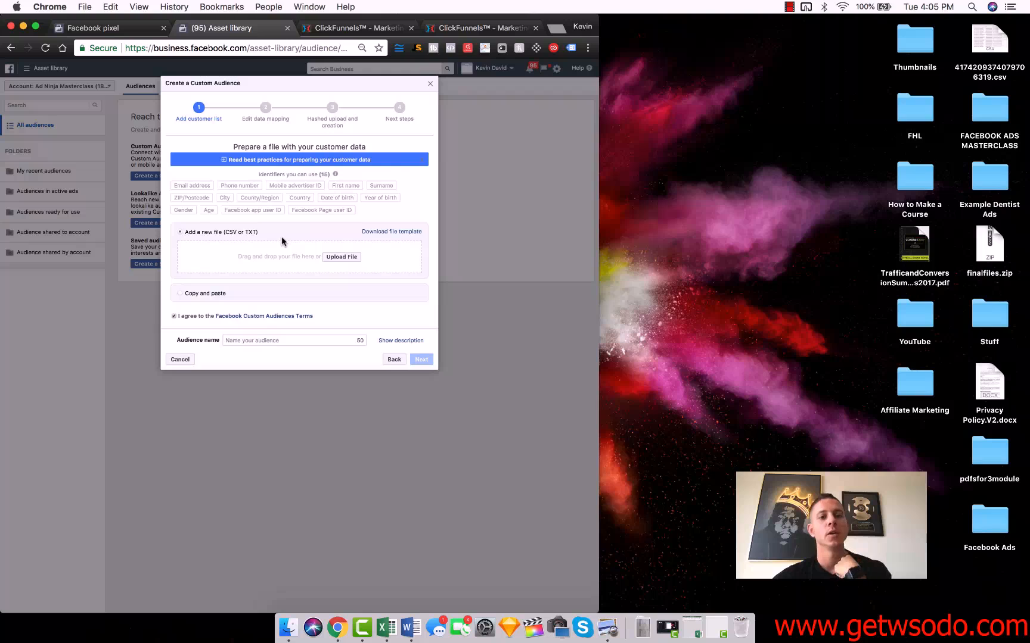
left_click(384, 234)
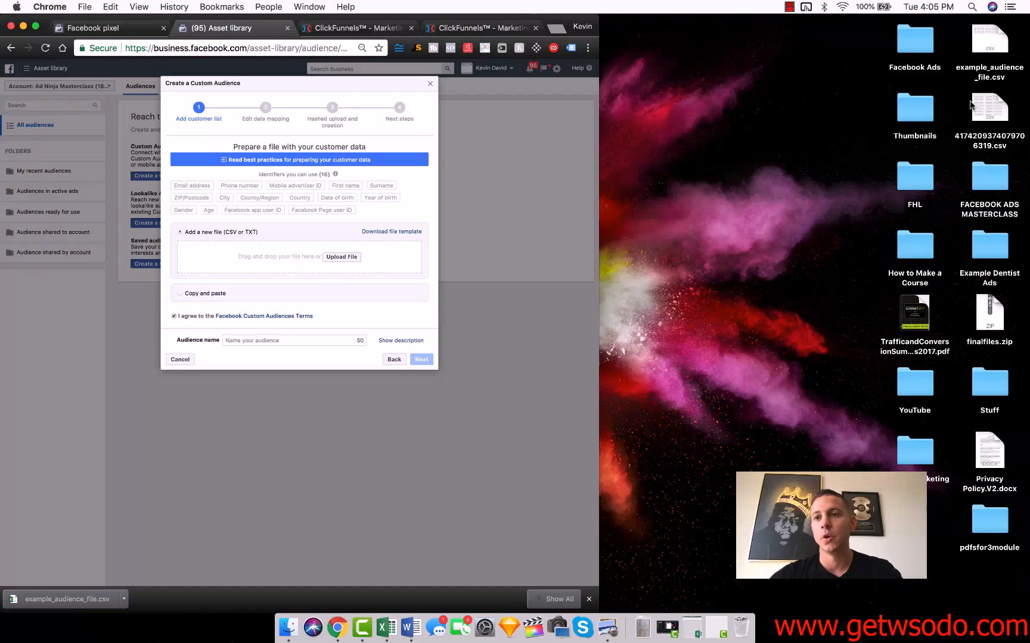
Open example_audience_file.csv in Excel and clear the sample data in rows 2 to 10
double_click(985, 66)
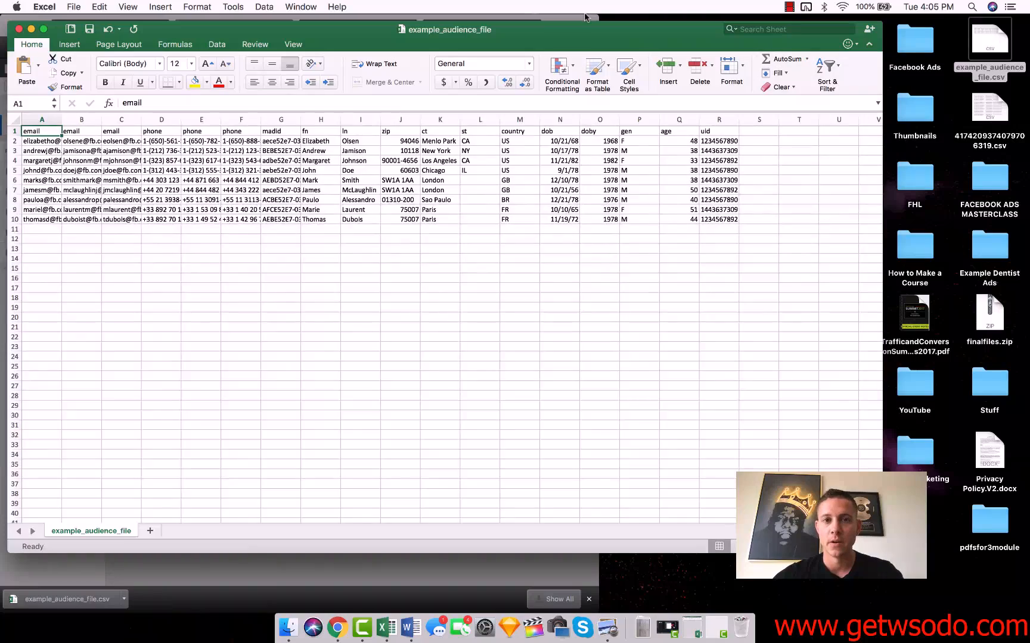
left_click_drag(77, 28, 1, 35)
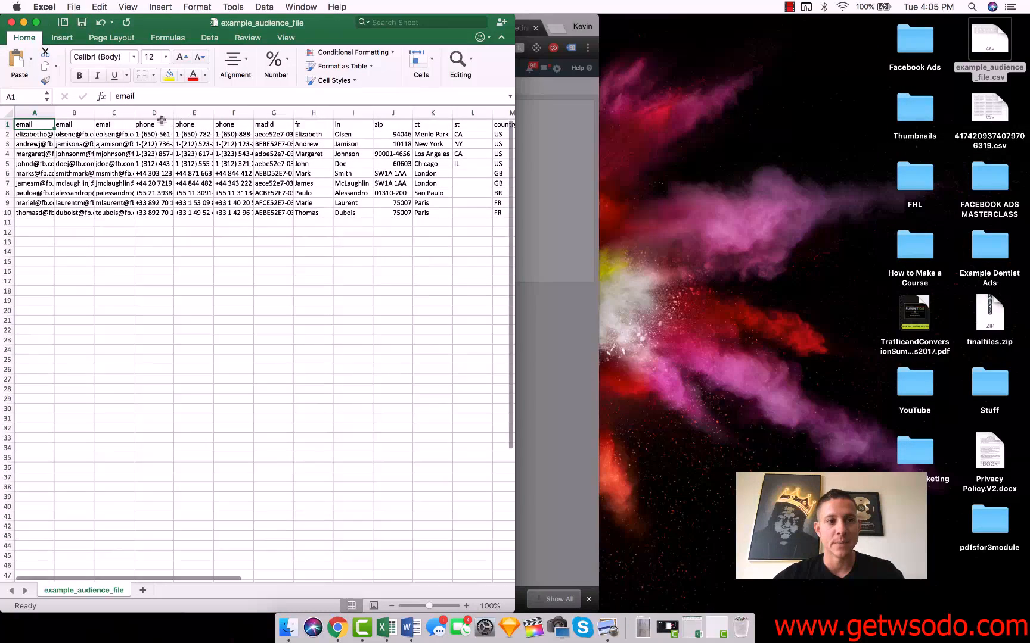
left_click(7, 135)
left_click(8, 213, "shift")
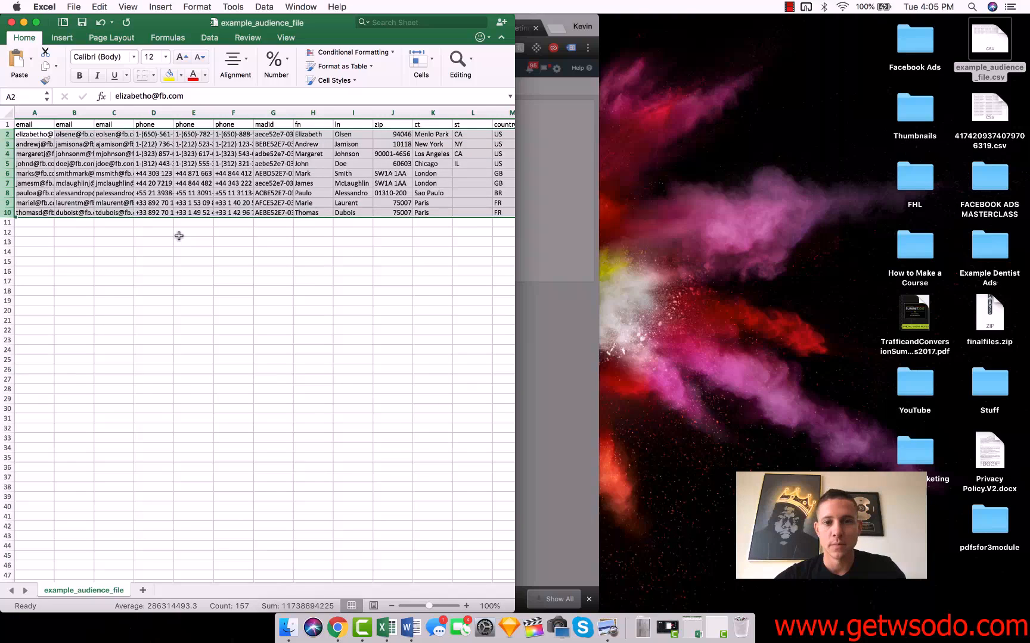
key("Delete")
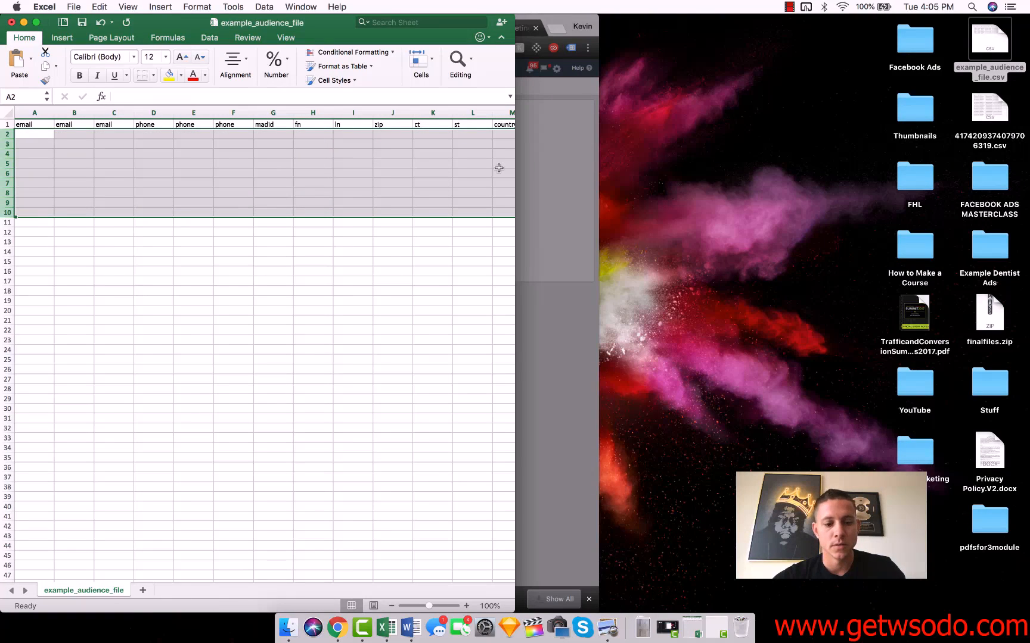
Delete columns B to E, which hold the duplicate email and phone headers, from the template sheet
left_click_drag(633, 159, 748, 159)
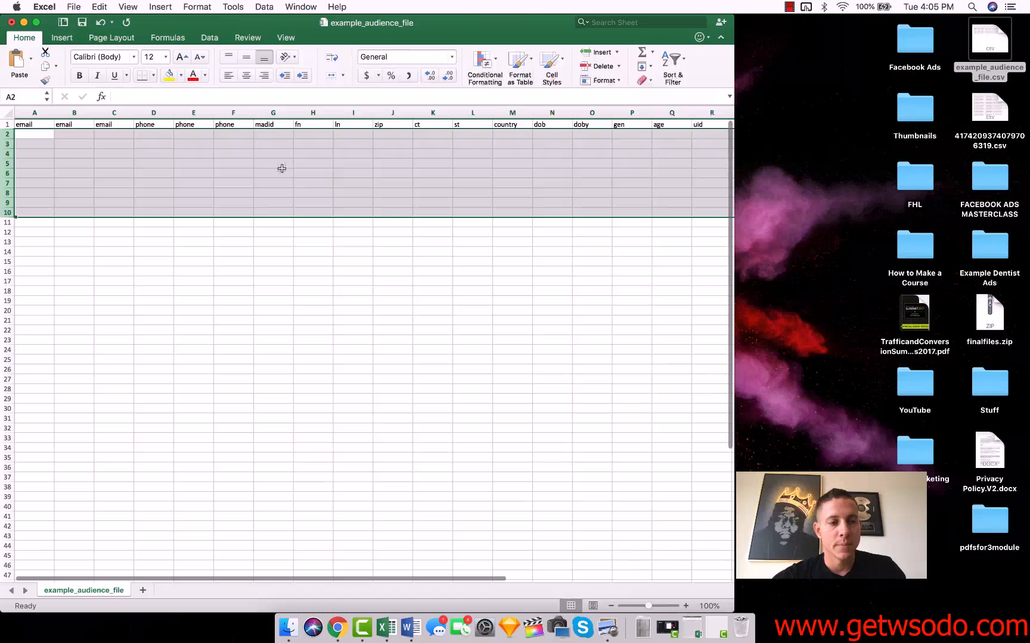
left_click(75, 113)
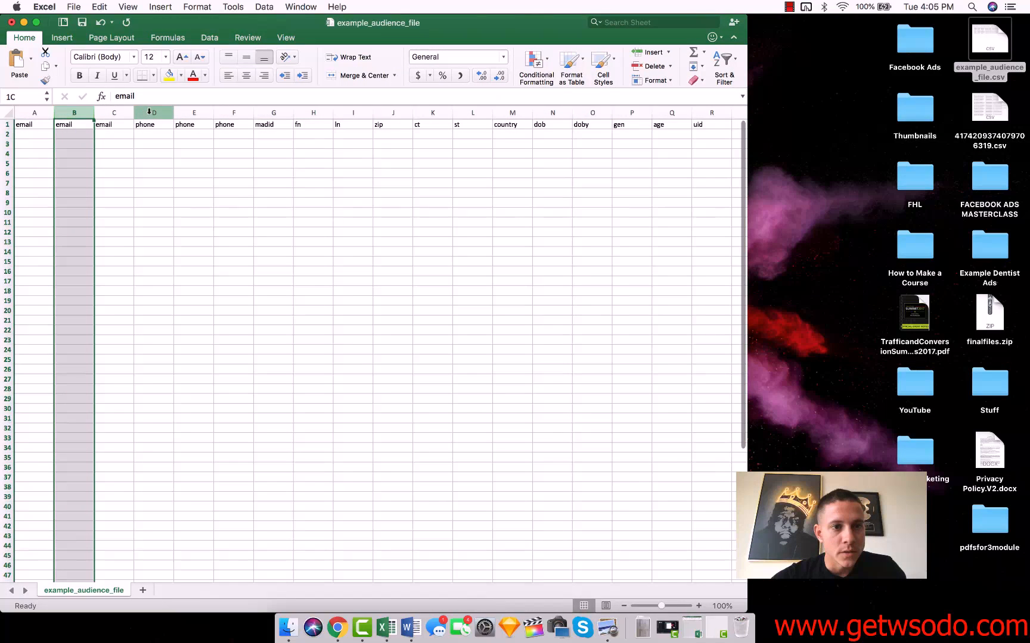
left_click(188, 111, "shift")
right_click(188, 111)
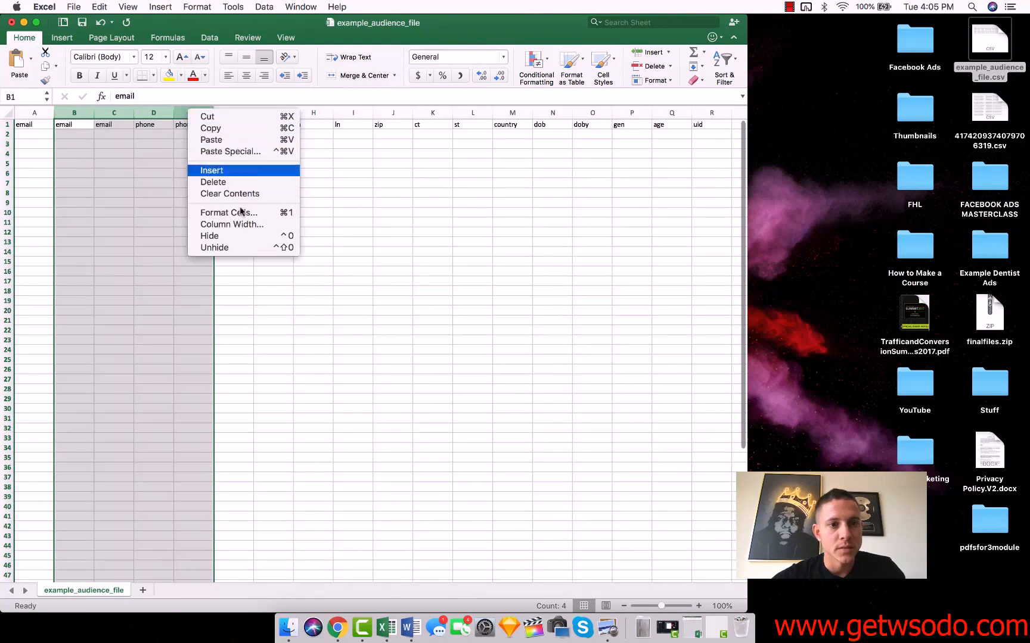
left_click(223, 180)
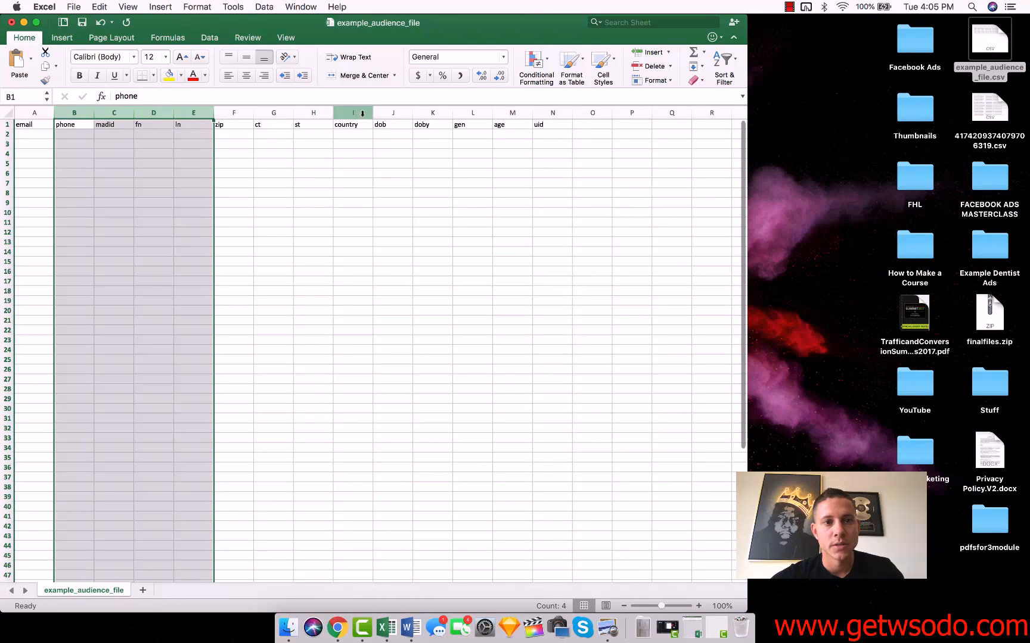
Delete the ct, doby and uid columns from the template sheet
right_click(274, 115)
left_click(298, 177)
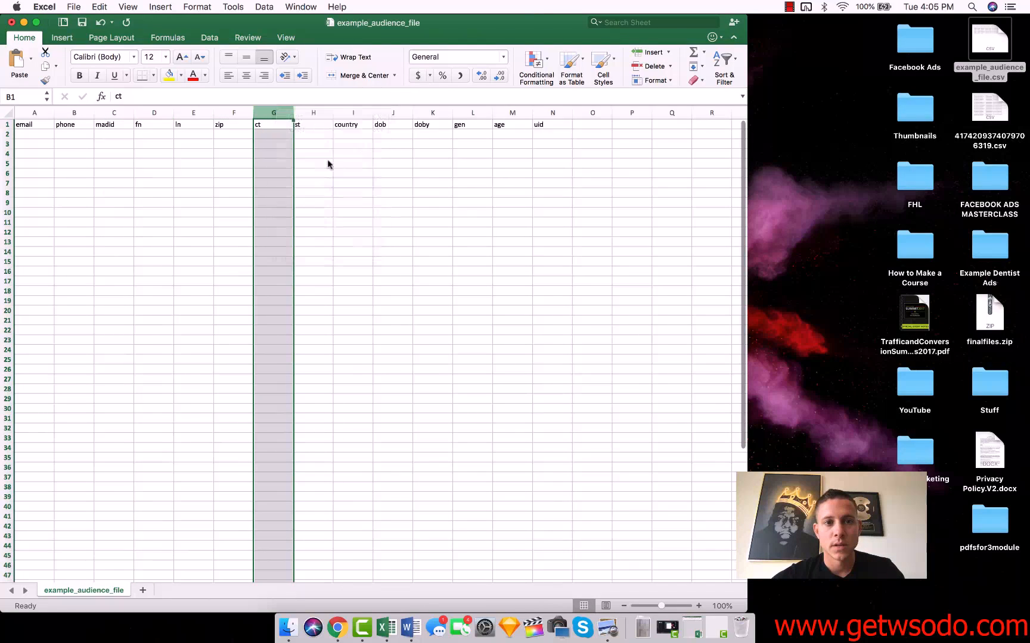
left_click(395, 113)
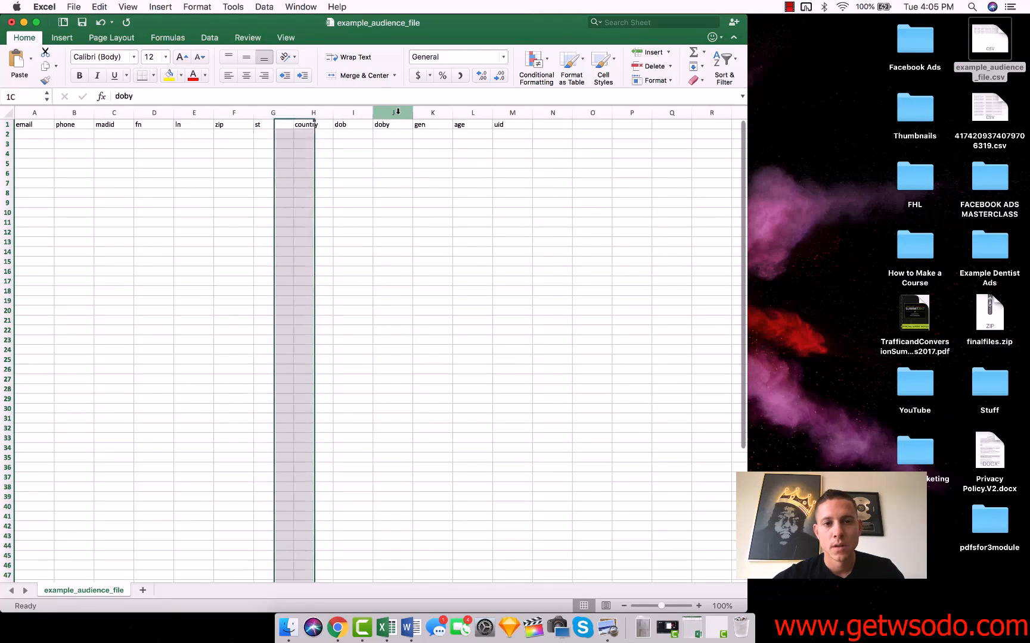
right_click(401, 113)
left_click(426, 183)
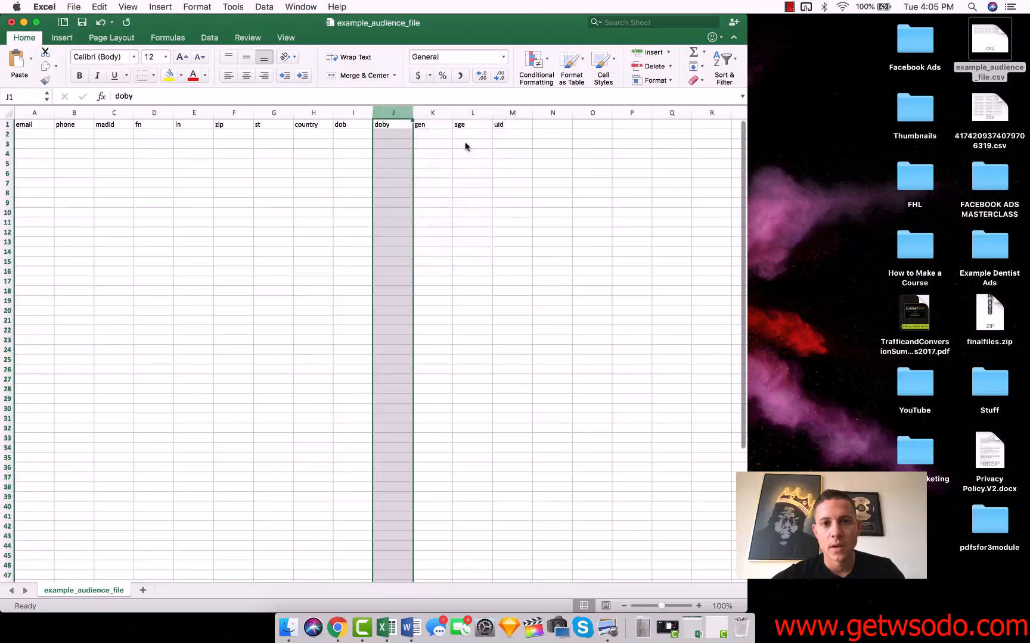
left_click(471, 113)
right_click(472, 113)
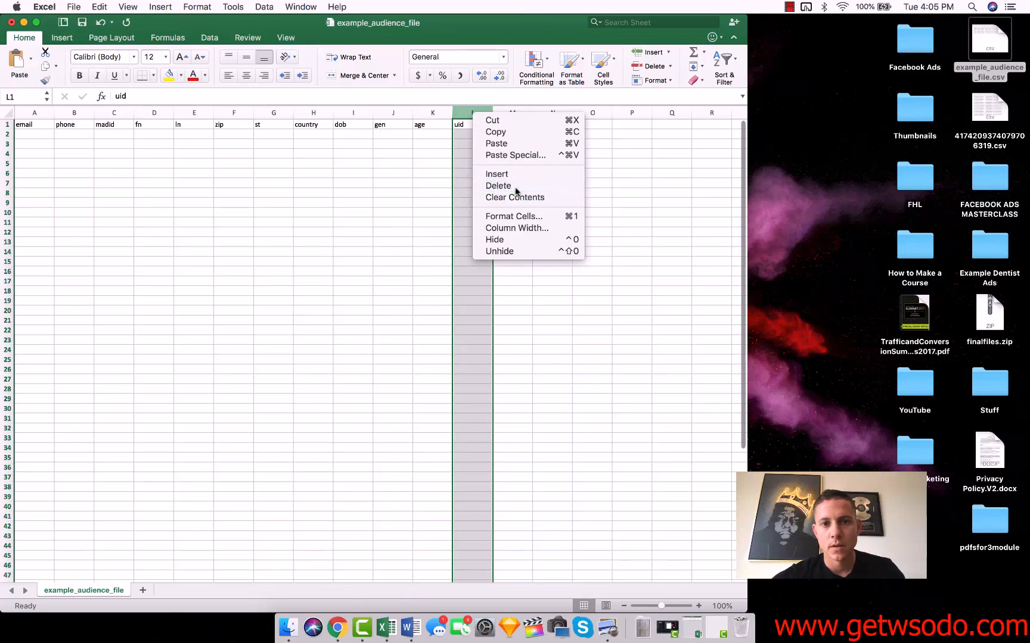
left_click(492, 186)
left_click(144, 204)
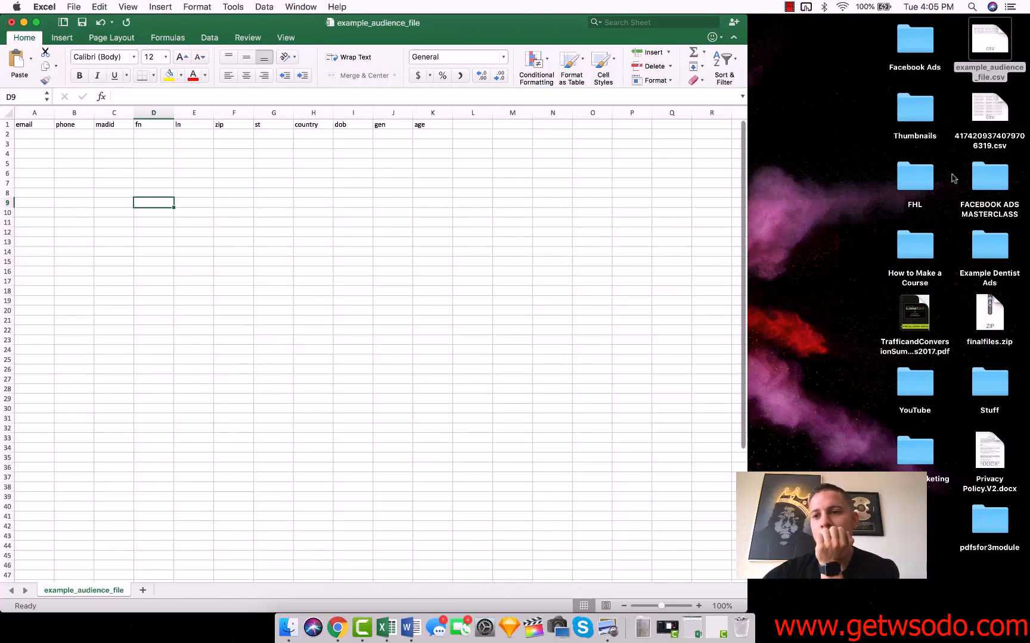
Open the exported contacts file 4174209374079706319.csv and copy the contact's email from D2 into cell A2 of the template
double_click(987, 111)
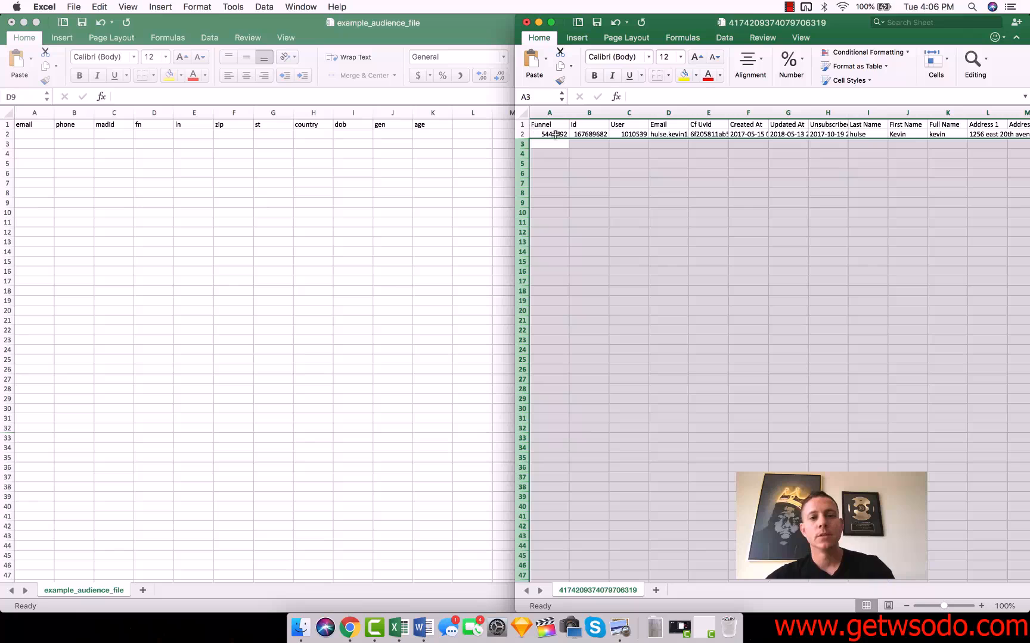
left_click(666, 134)
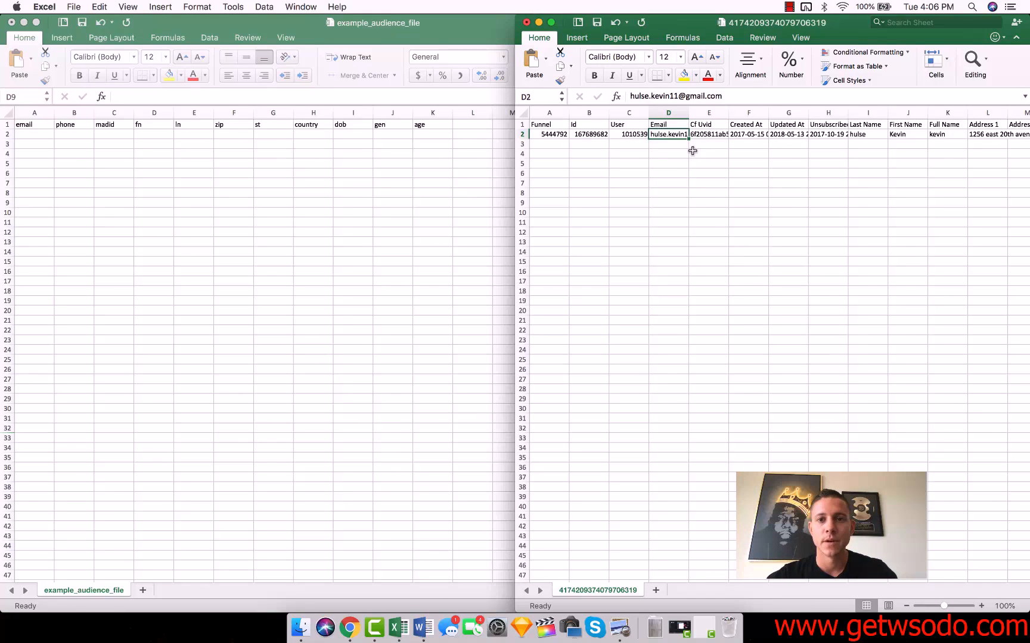
left_click_drag(670, 136, 652, 522)
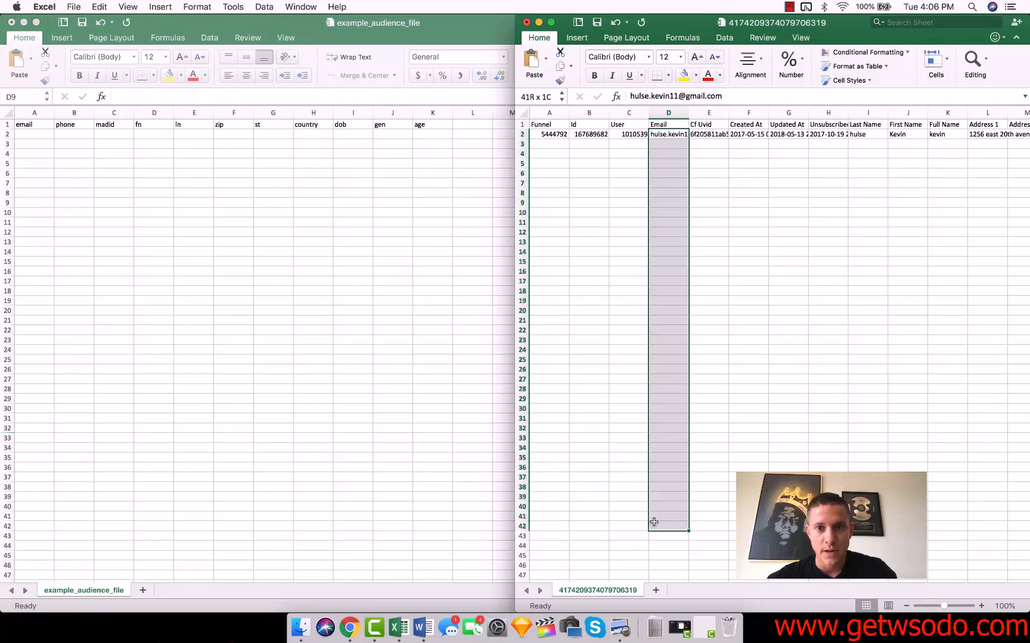
left_click(666, 136)
key("super+c")
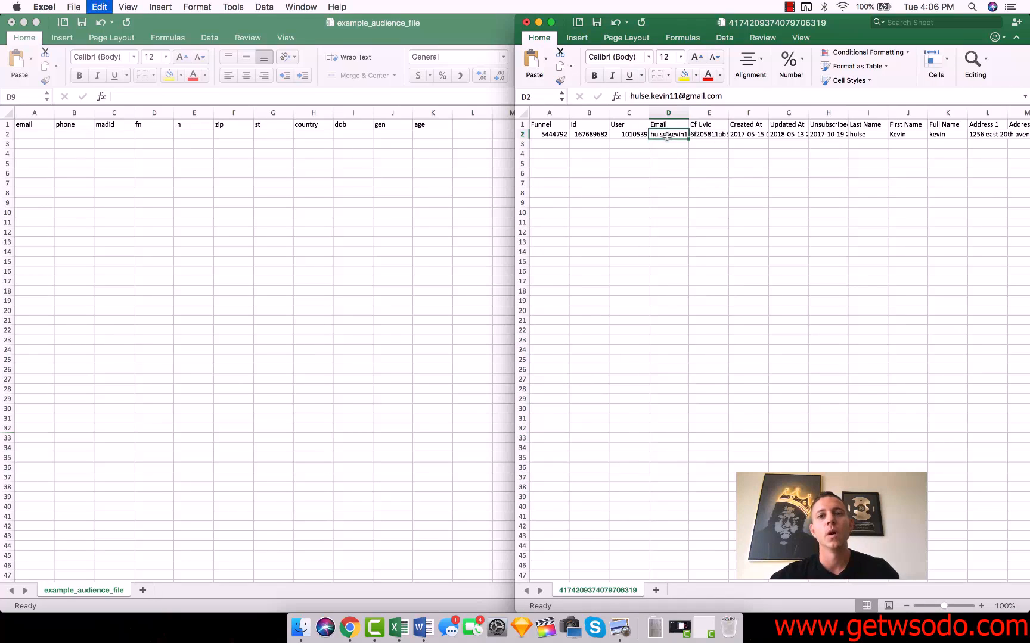
left_click(30, 132)
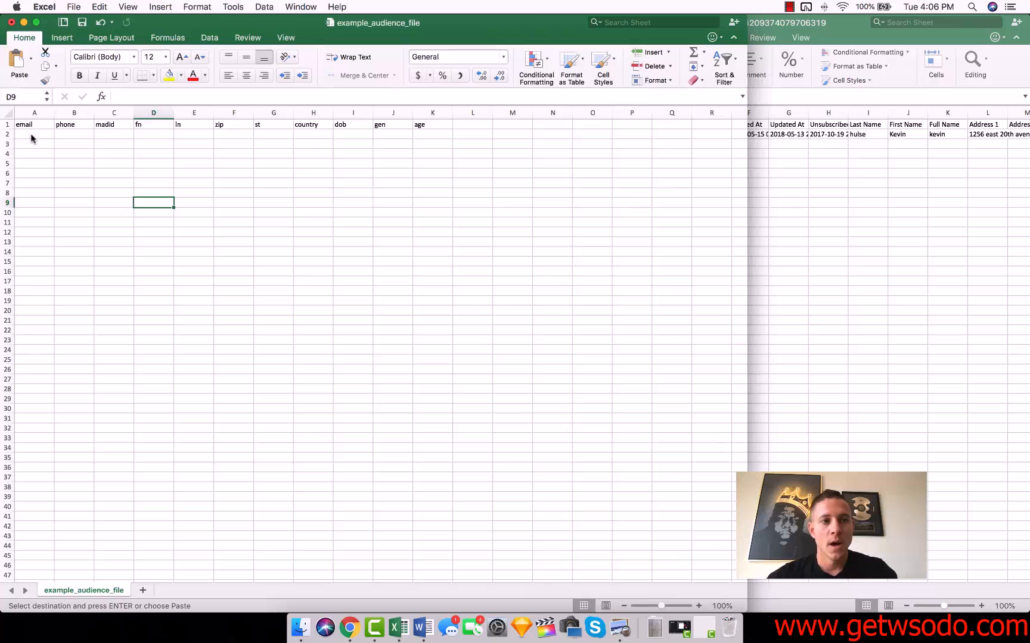
left_click(30, 134)
key("super+v")
Narrow the template window to sit beside the contacts sheet and widen its email column to fit the address
left_click_drag(482, 22, 1, 84)
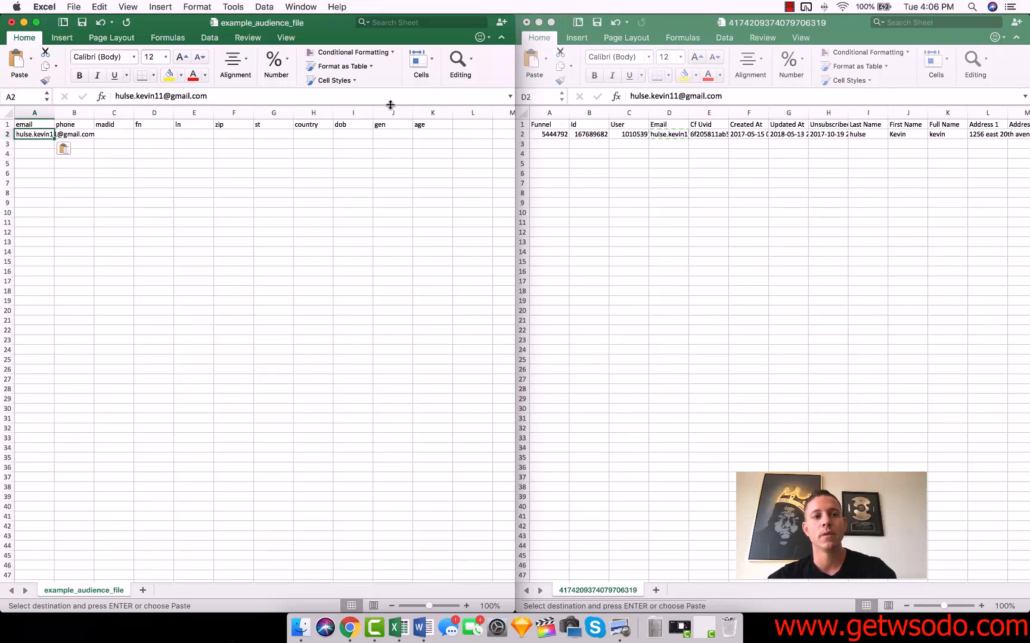
left_click_drag(54, 112, 97, 113)
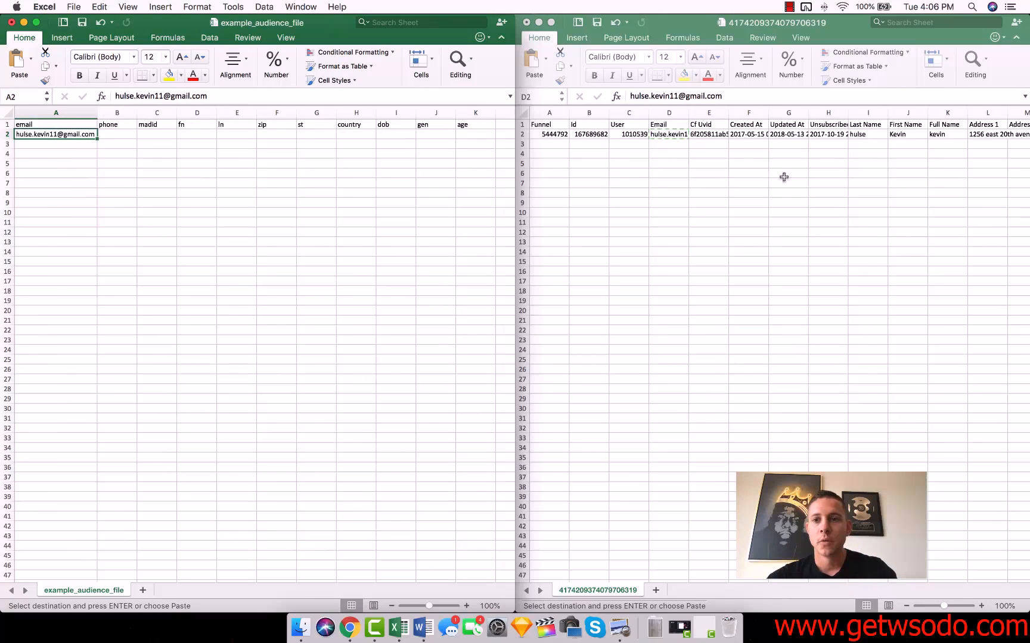
left_click(783, 177)
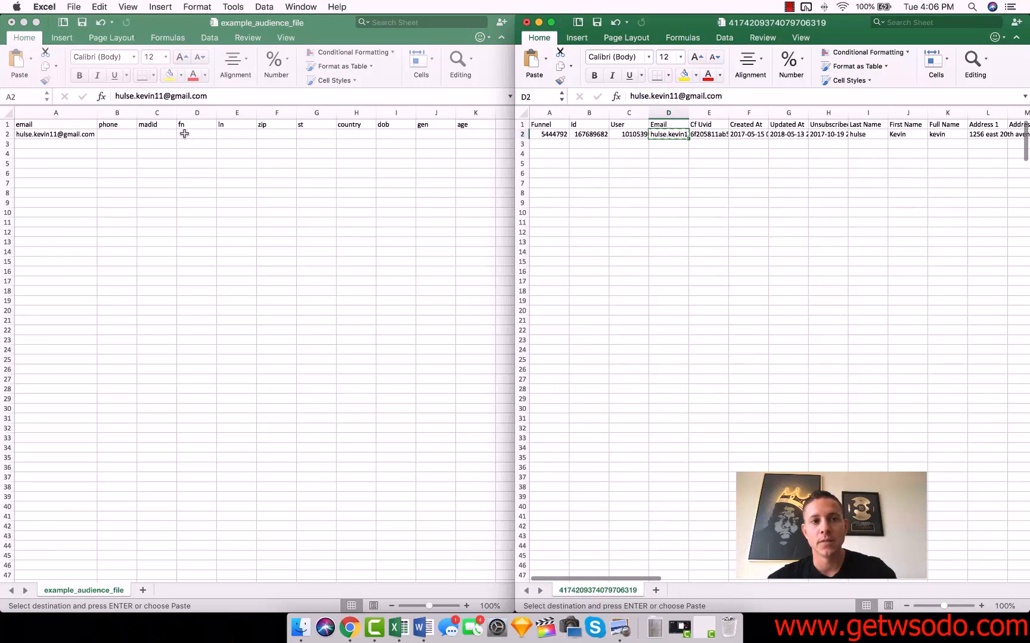
Delete the phone and madid columns from the template sheet
left_click(117, 113)
left_click(117, 113)
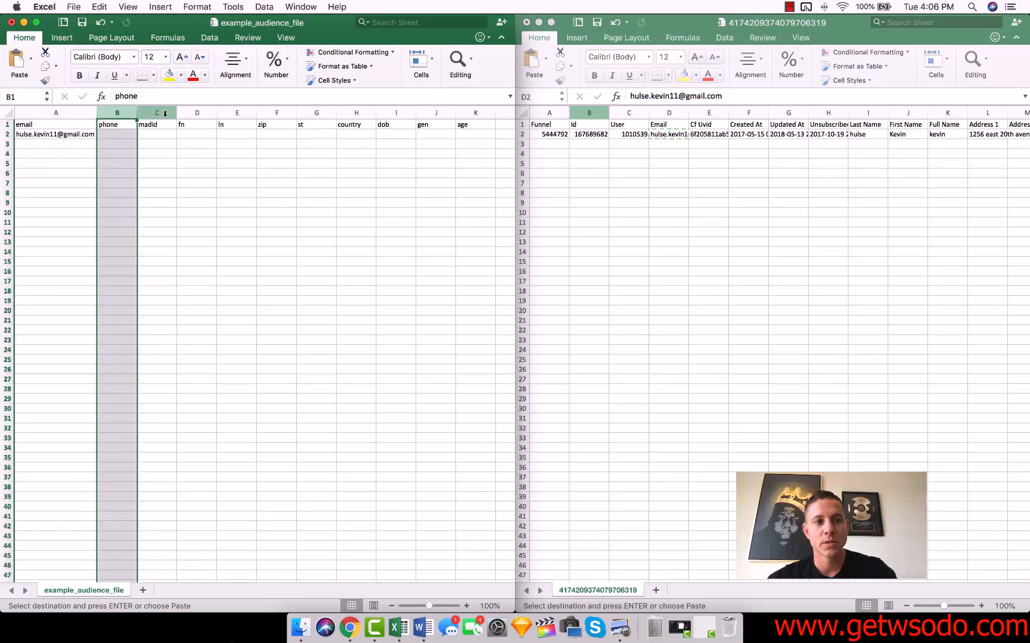
left_click(165, 113, "shift")
right_click(167, 113)
left_click(216, 186)
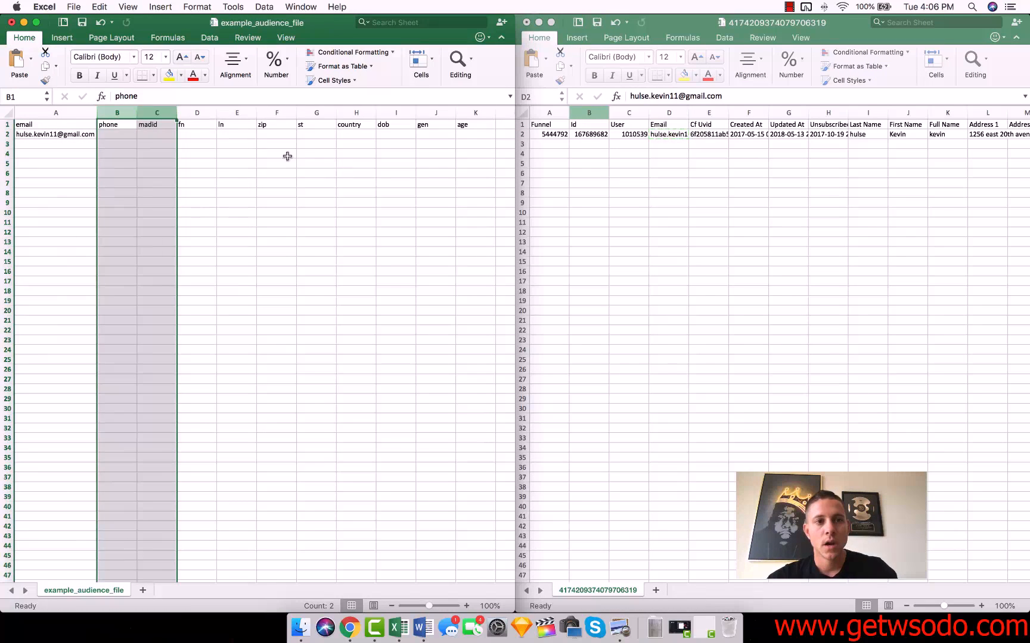
Copy the contact's first name from J2 of the contacts sheet into B2 of the template, under fn
left_click(654, 147)
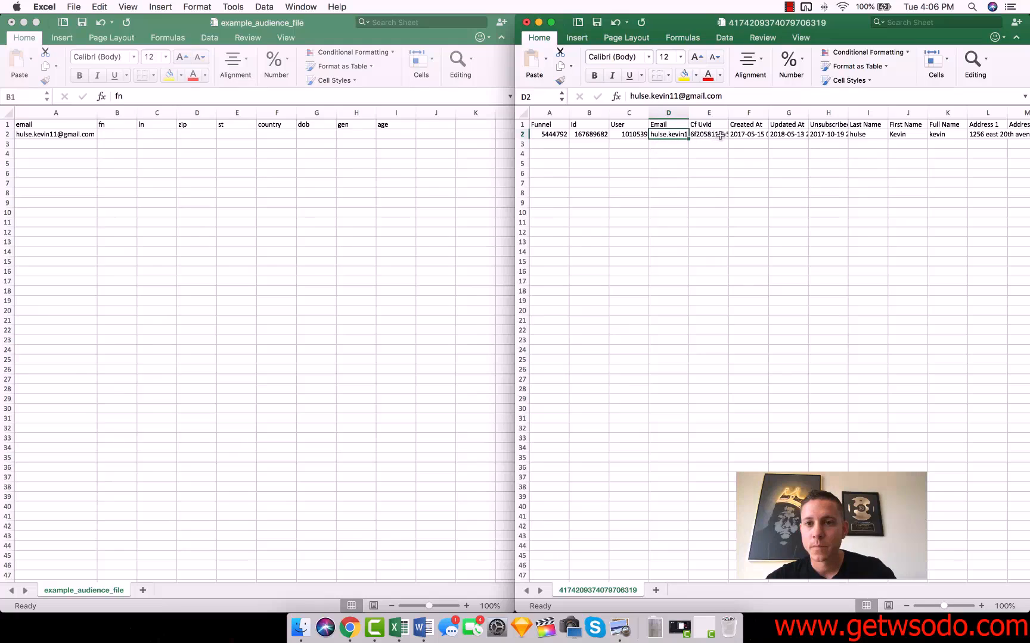
left_click(750, 135)
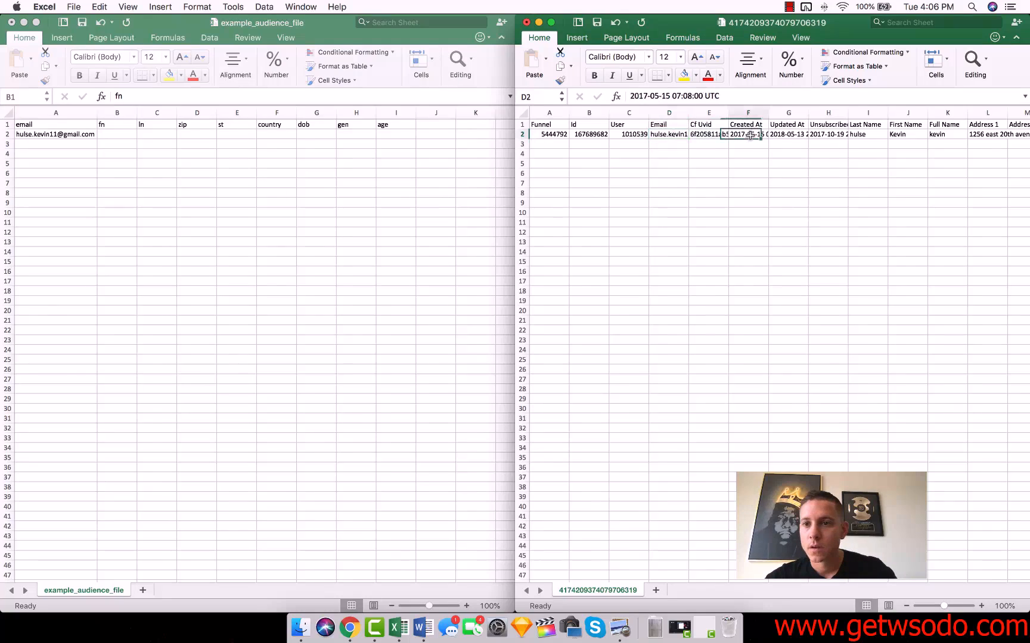
left_click(906, 134)
key("super+c")
left_click(123, 132)
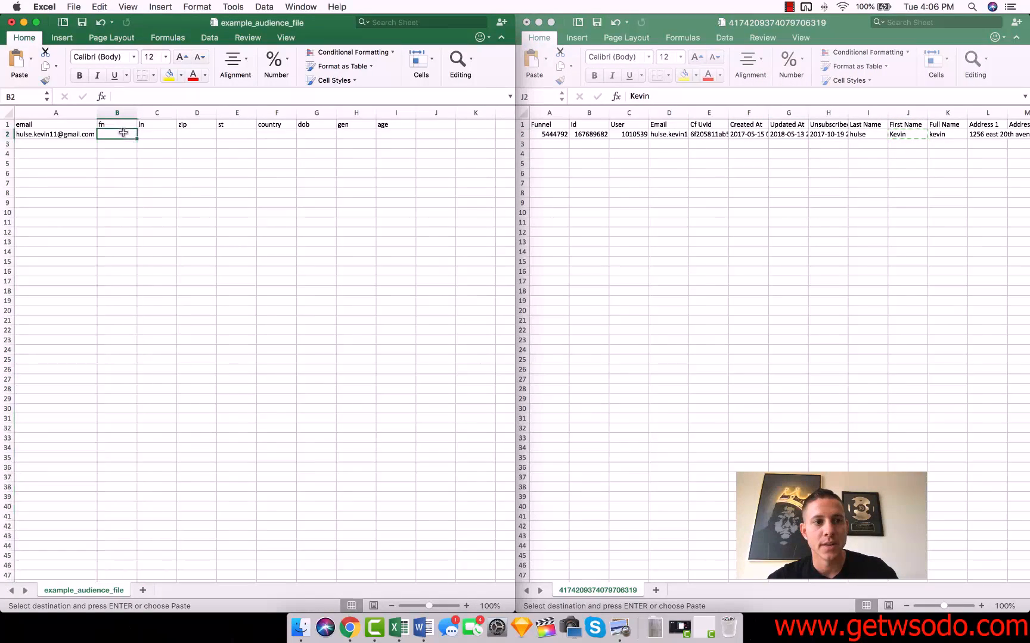
key("super+v")
Copy the Last Name range I2:I16 from the contacts sheet into the template's ln column, starting at C2
left_click(846, 160)
left_click(866, 135)
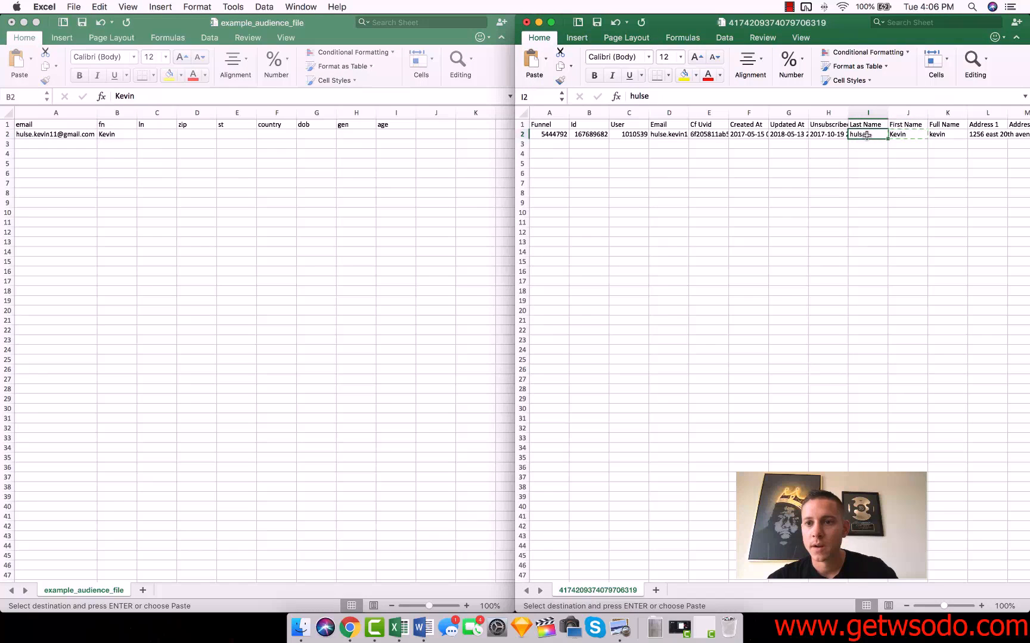
left_click_drag(865, 135, 864, 275)
key("super+c")
left_click(161, 139)
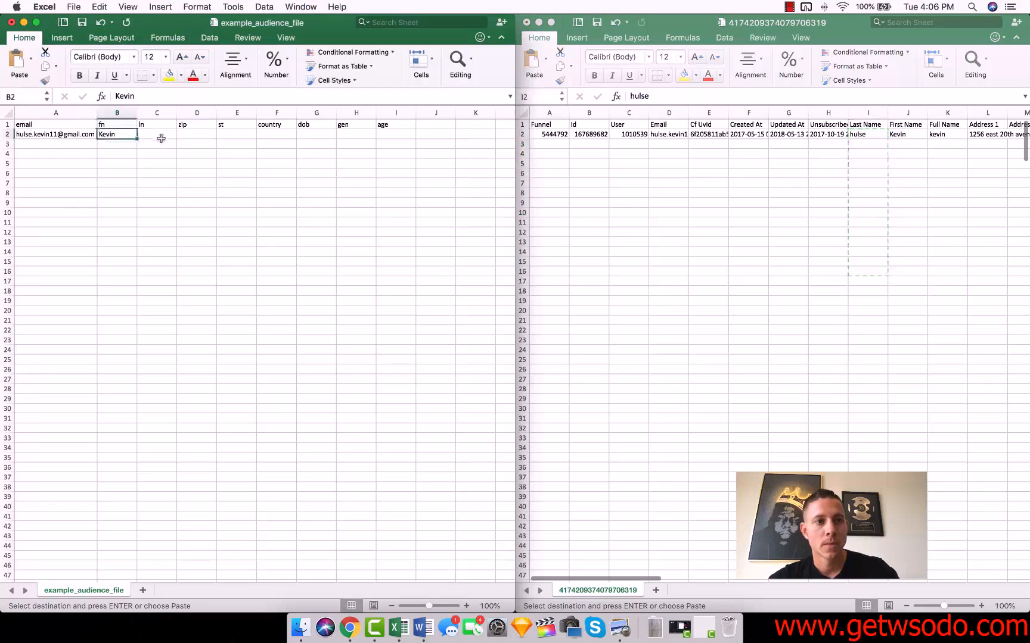
left_click(154, 134)
key("super+v")
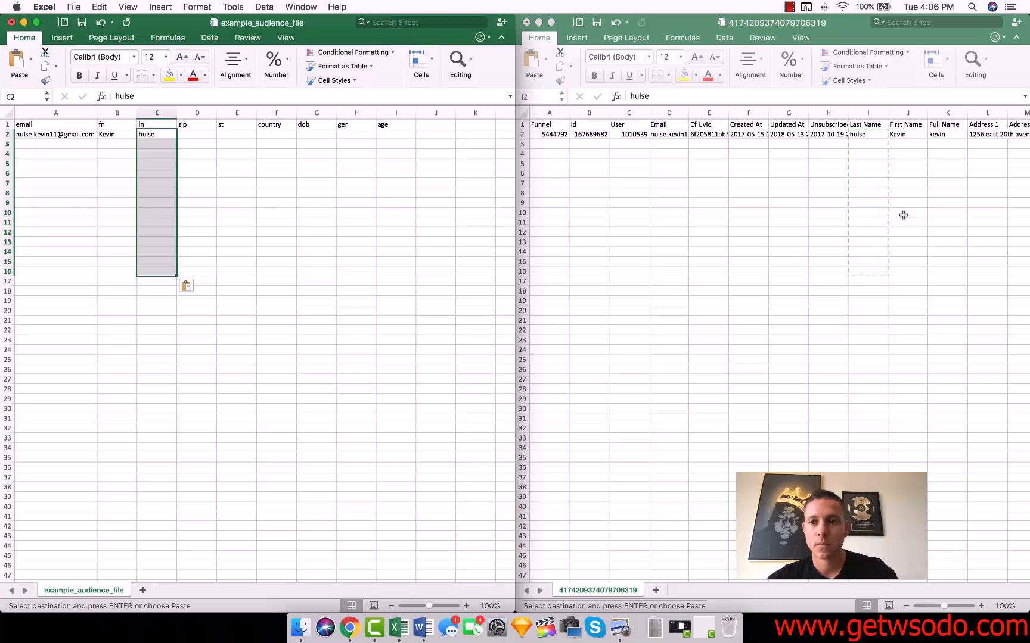
Copy the contact's zip code from Q2 of the contacts sheet into D2 of the template
left_click(997, 254)
scroll(998, 254, "right", 3)
scroll(998, 254, "right", 4)
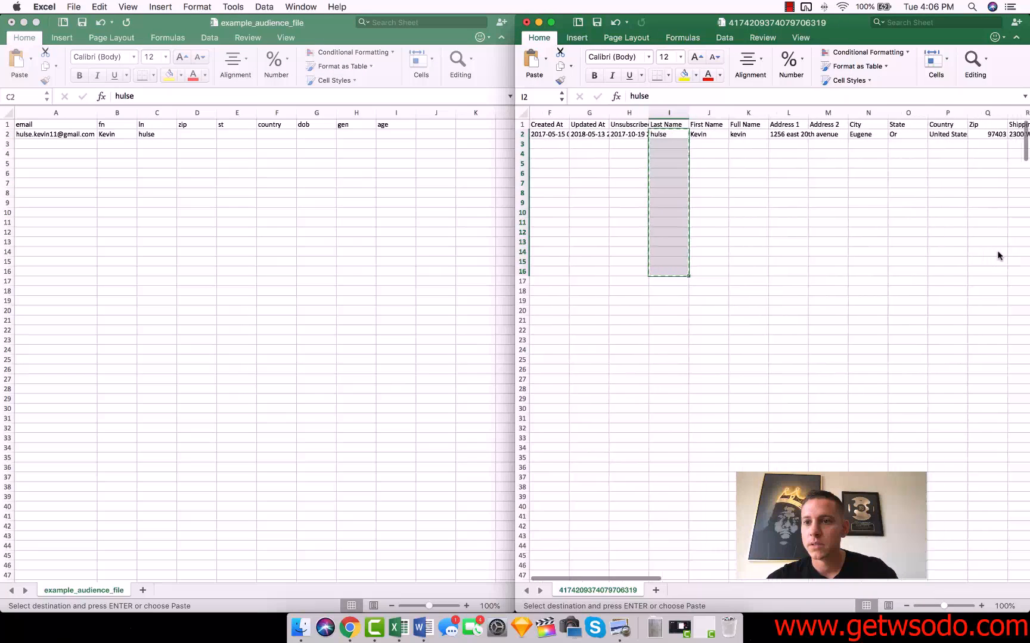
left_click(946, 133)
key("cmd+c")
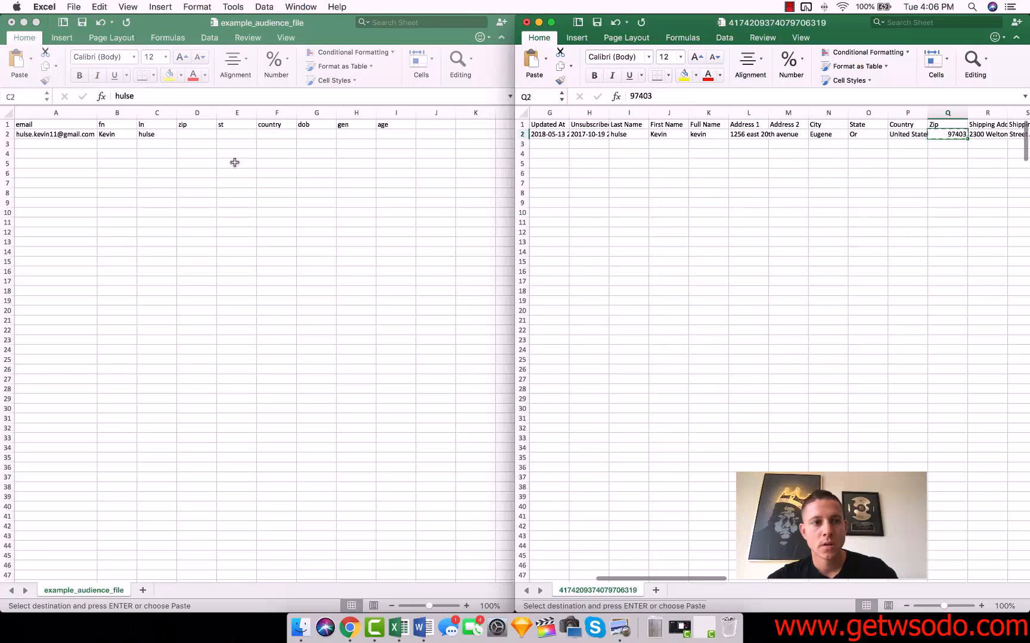
left_click(196, 133)
key("cmd+v")
Copy the contact's state from O2 of the contacts sheet into E2 of the template, under st
left_click(850, 137)
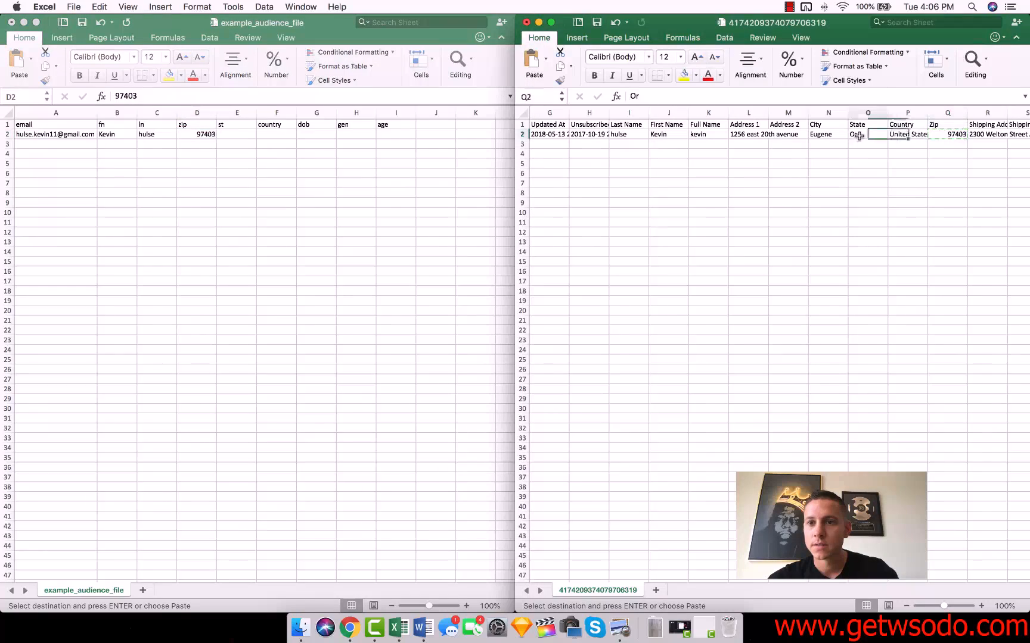
key("cmd+c")
left_click(239, 133)
key("super+v")
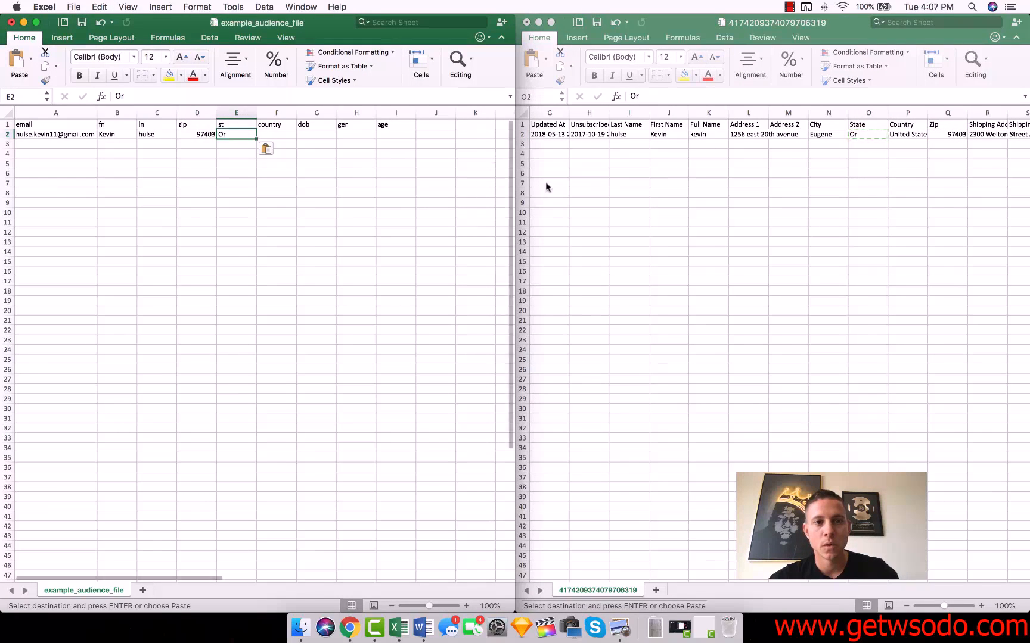
Check the address columns of the contacts sheet and enter USA as the country in F2 of the template
left_click(609, 179)
scroll(783, 148, "left", 1)
scroll(784, 148, "right", 4)
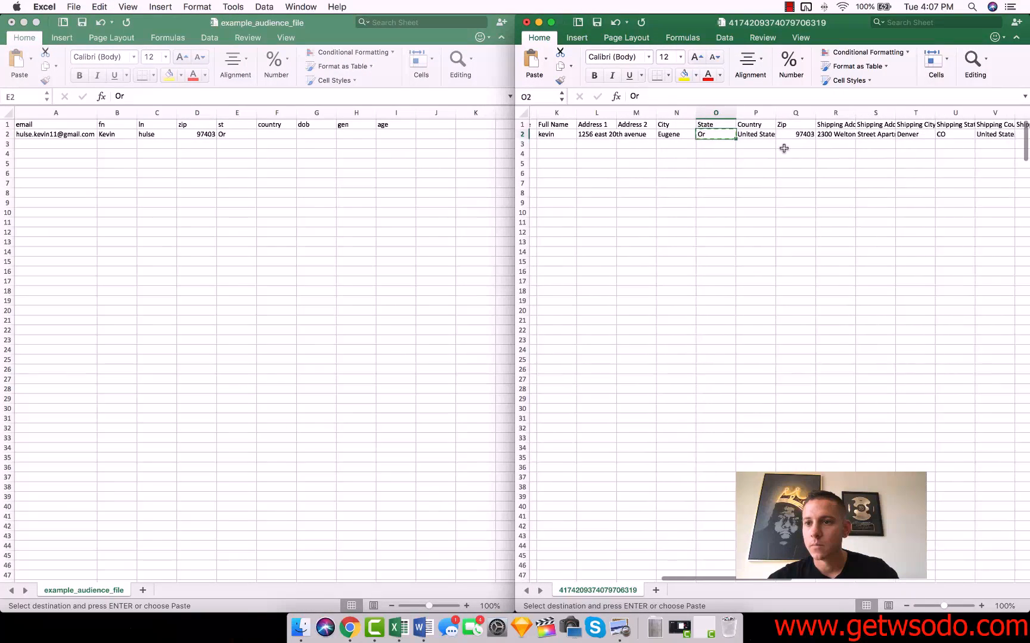
scroll(784, 149, "left", 10)
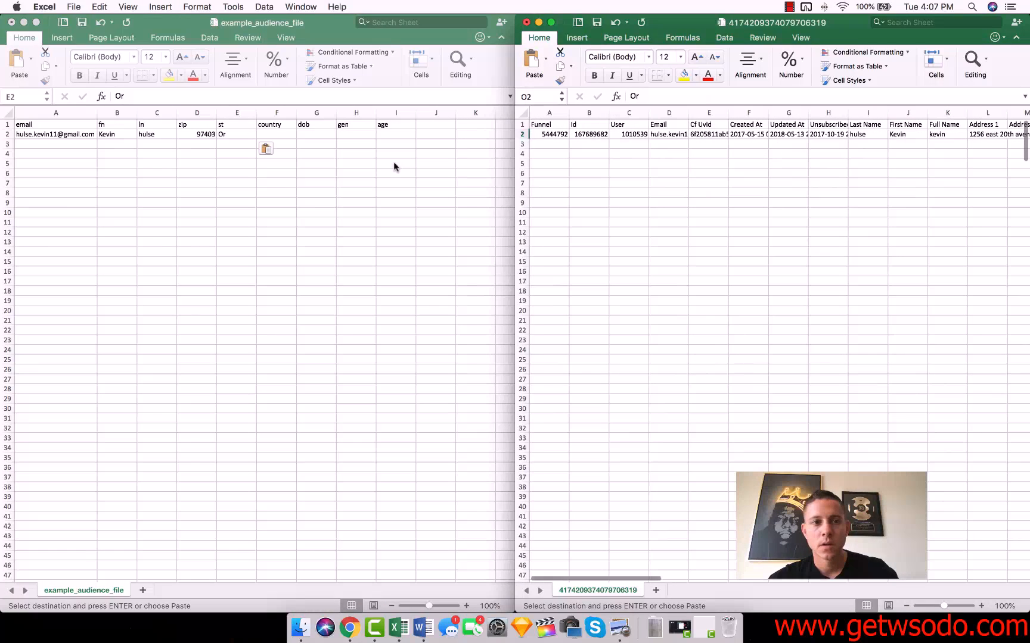
left_click(310, 149)
left_click(280, 136)
type("USA")
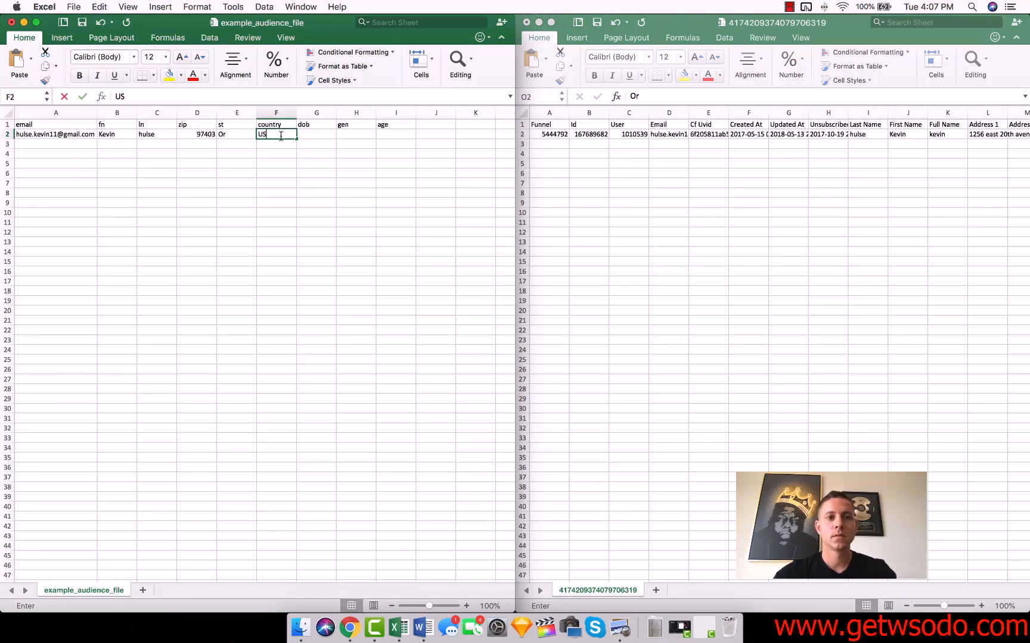
left_click(312, 135)
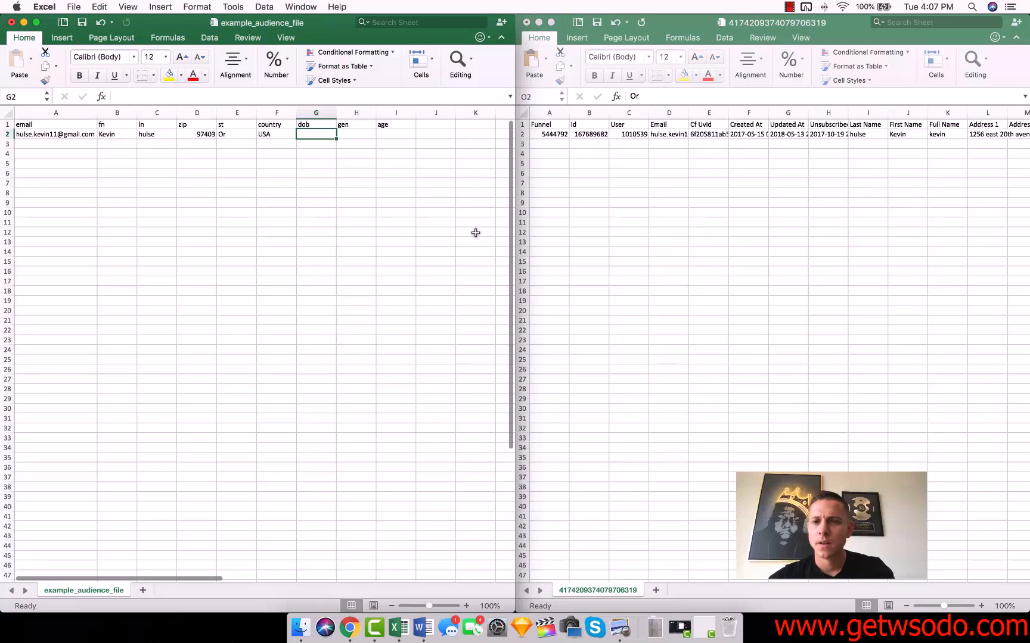
Check the contacts sheet for date-of-birth data and delete the dob column from the template
scroll(768, 229, "right", 2)
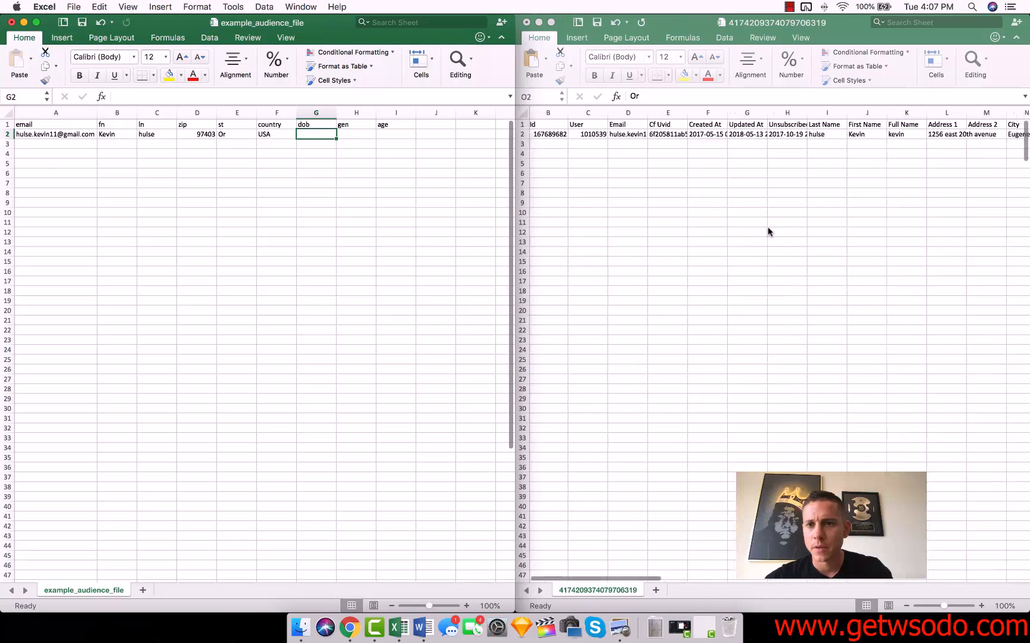
scroll(768, 231, "left", 3)
right_click(309, 116)
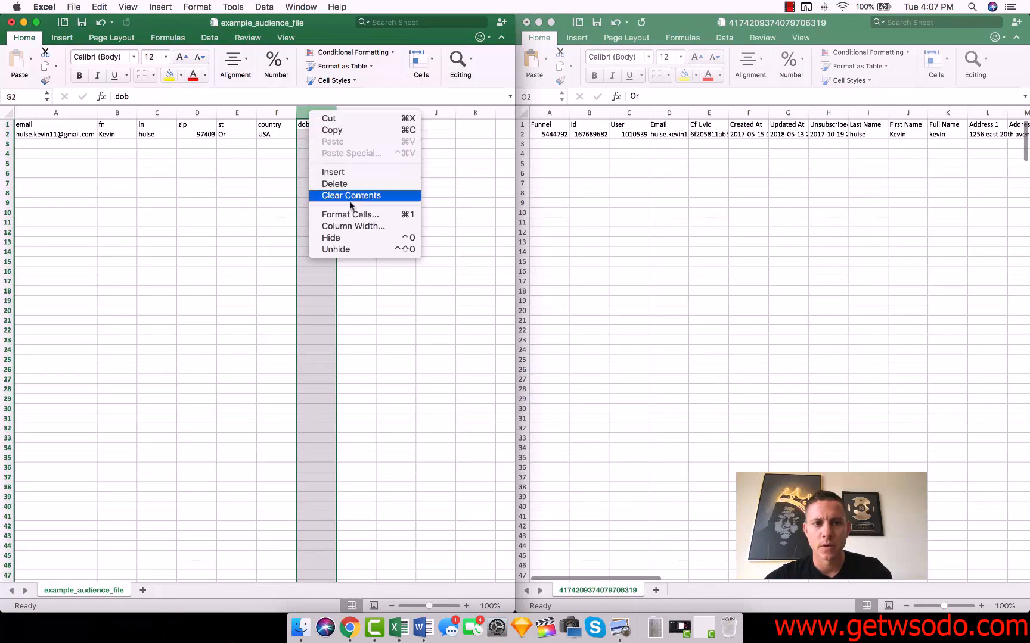
left_click(334, 184)
Check the contacts sheet for gender and age data and delete the gen and age columns from the template
left_click(720, 195)
scroll(721, 194, "right", 10)
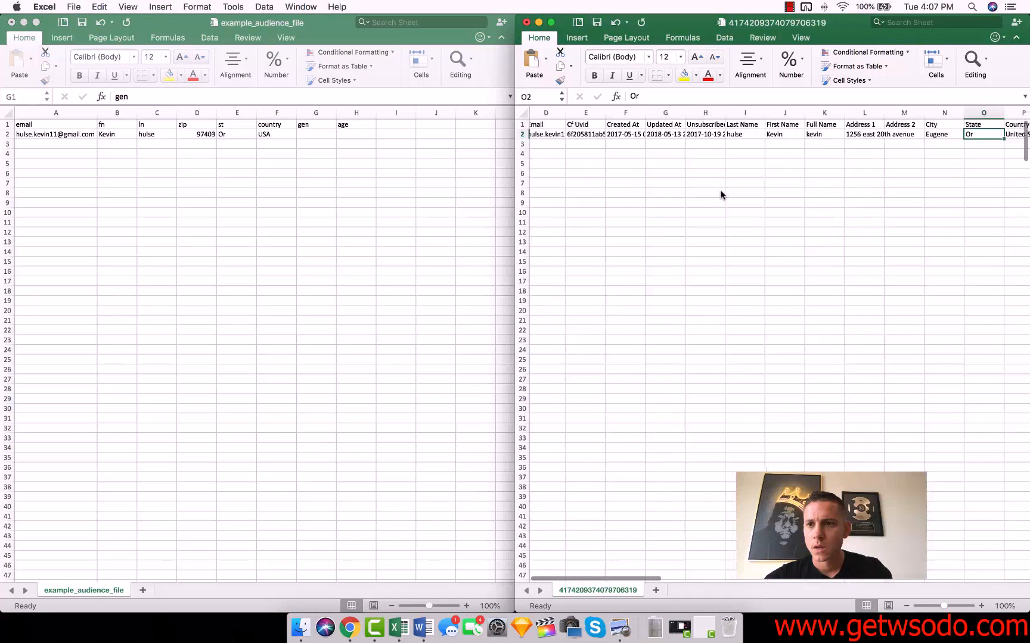
scroll(721, 195, "left", 10)
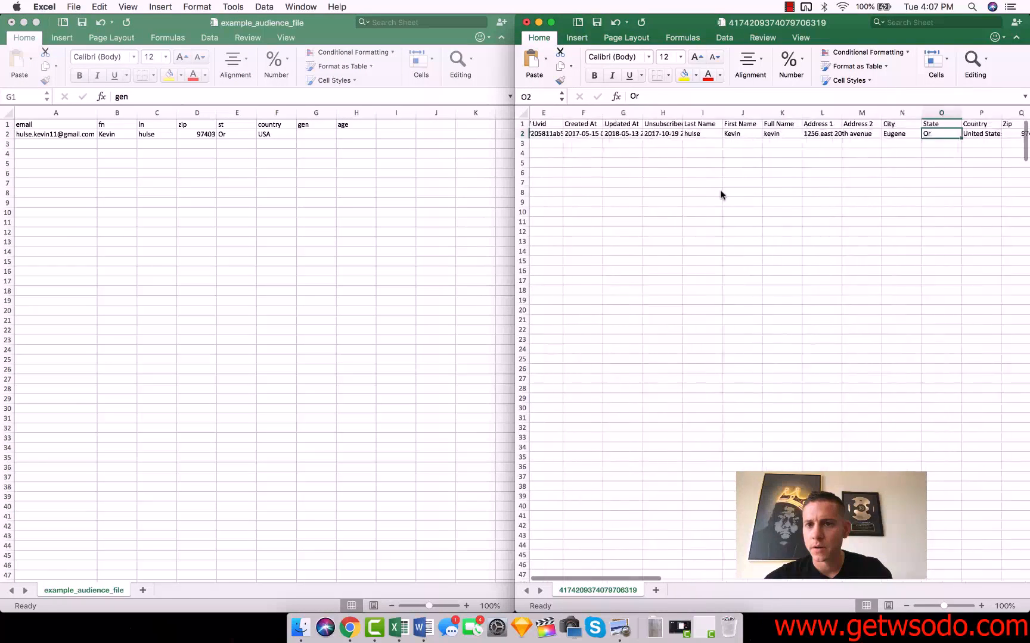
left_click(315, 113)
right_click(316, 113)
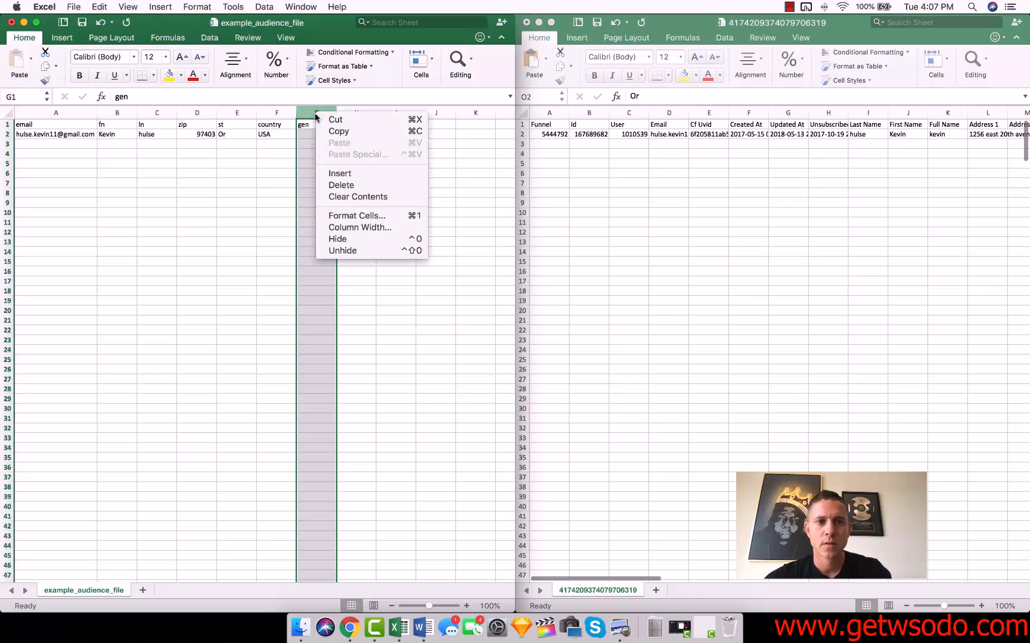
left_click(334, 184)
right_click(328, 113)
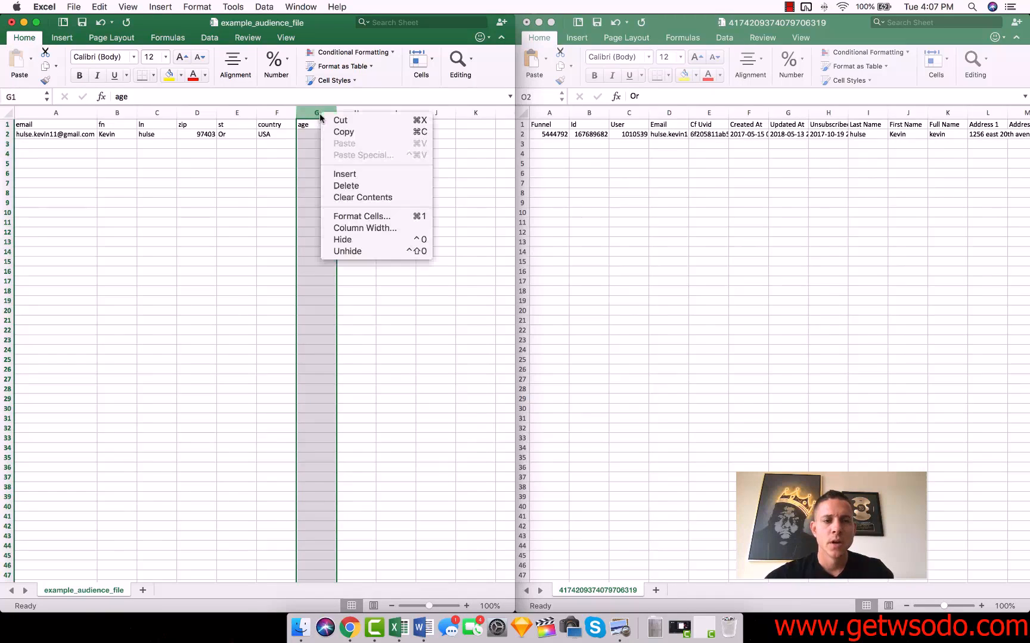
left_click(358, 185)
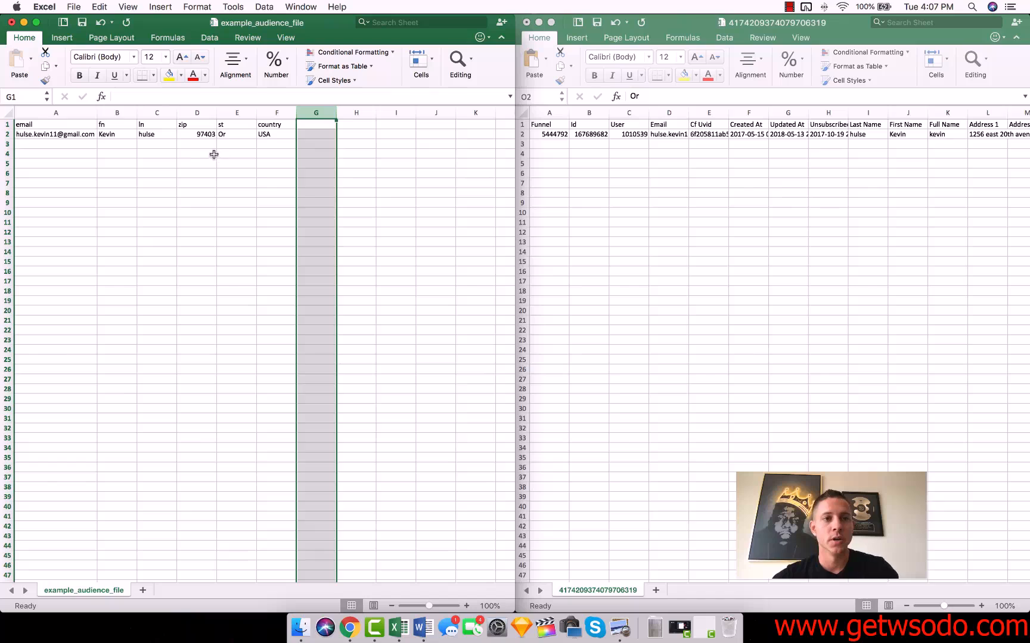
Save the trimmed template in its existing CSV format and close it, keeping the changes
key("super+s")
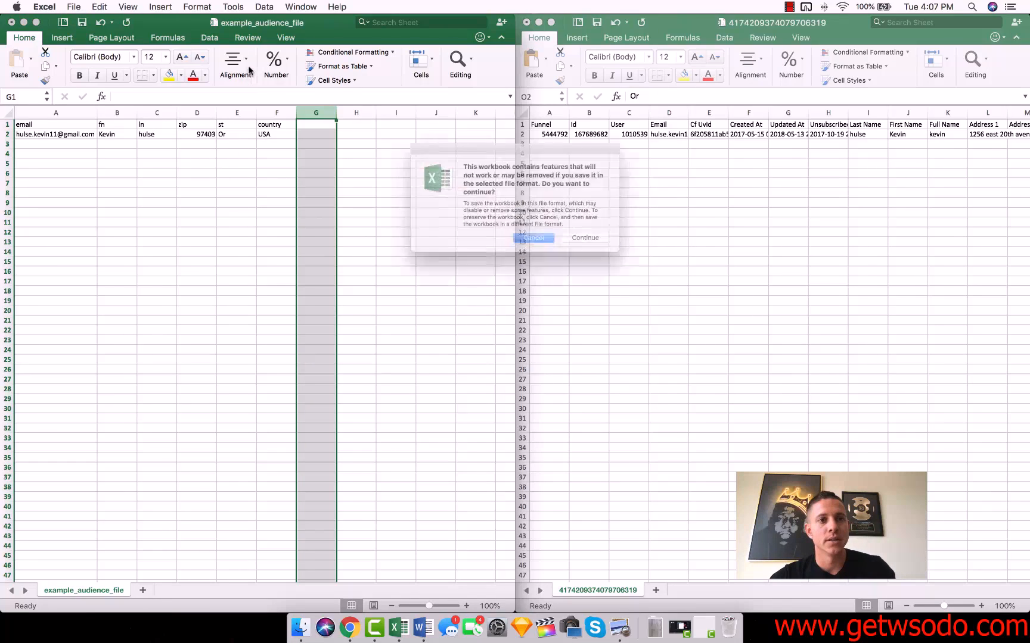
left_click(603, 246)
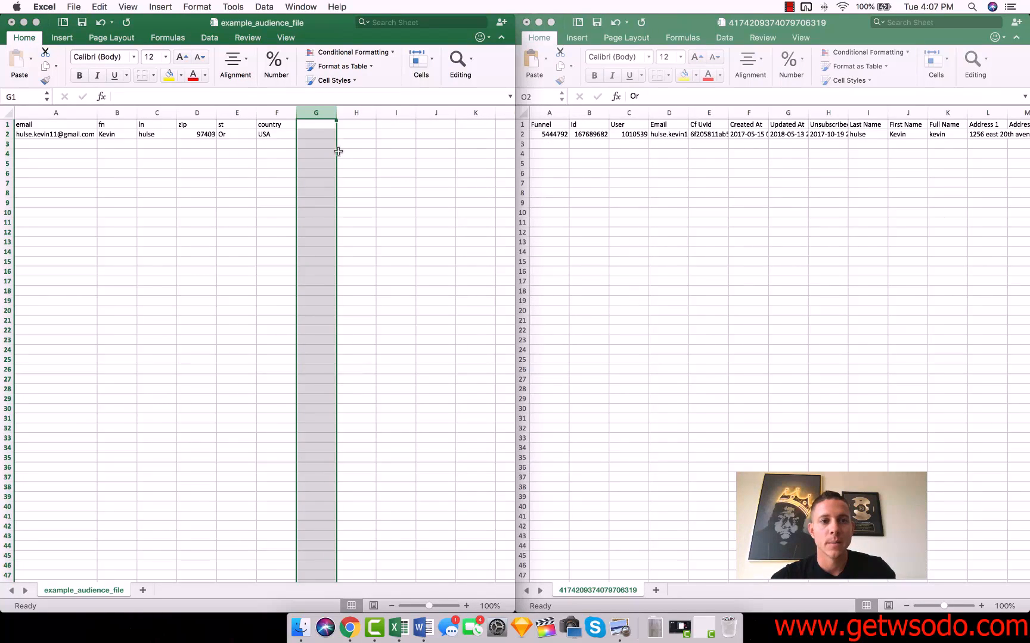
left_click(538, 22)
left_click(428, 166)
key("super+w")
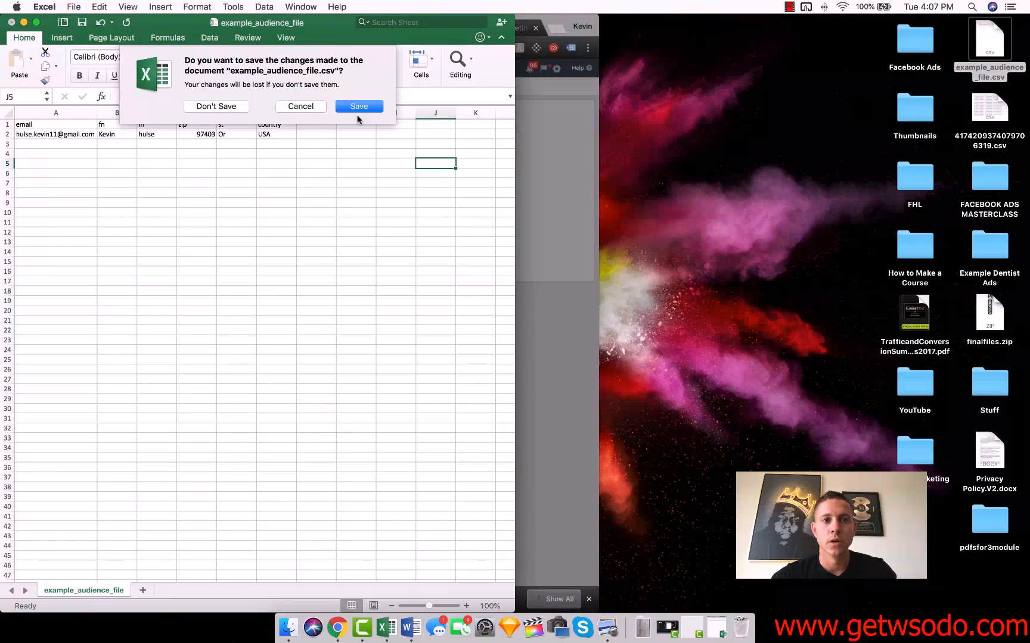
left_click(345, 109)
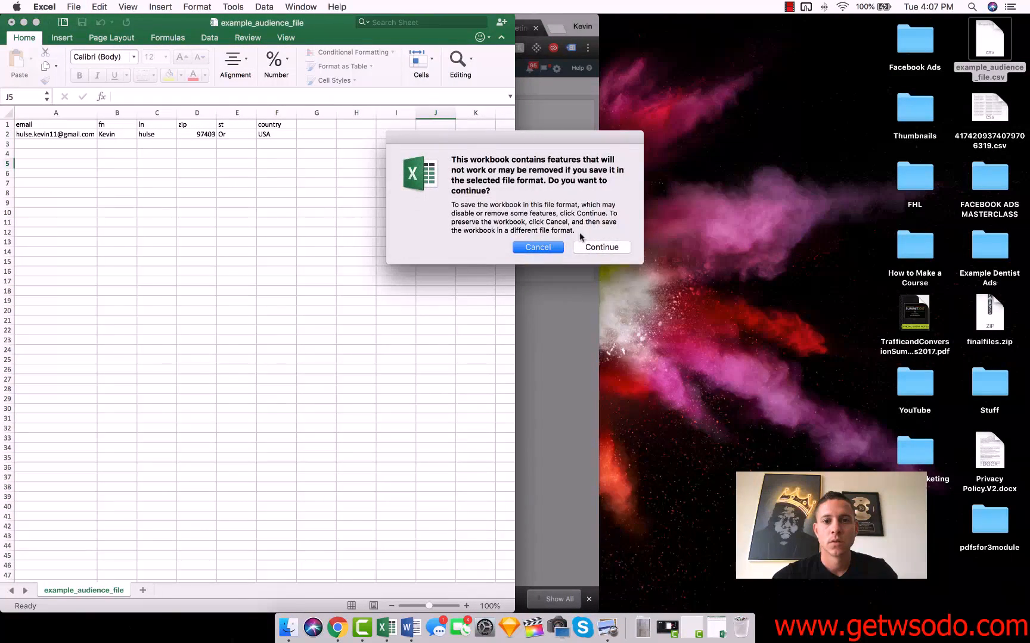
left_click(599, 249)
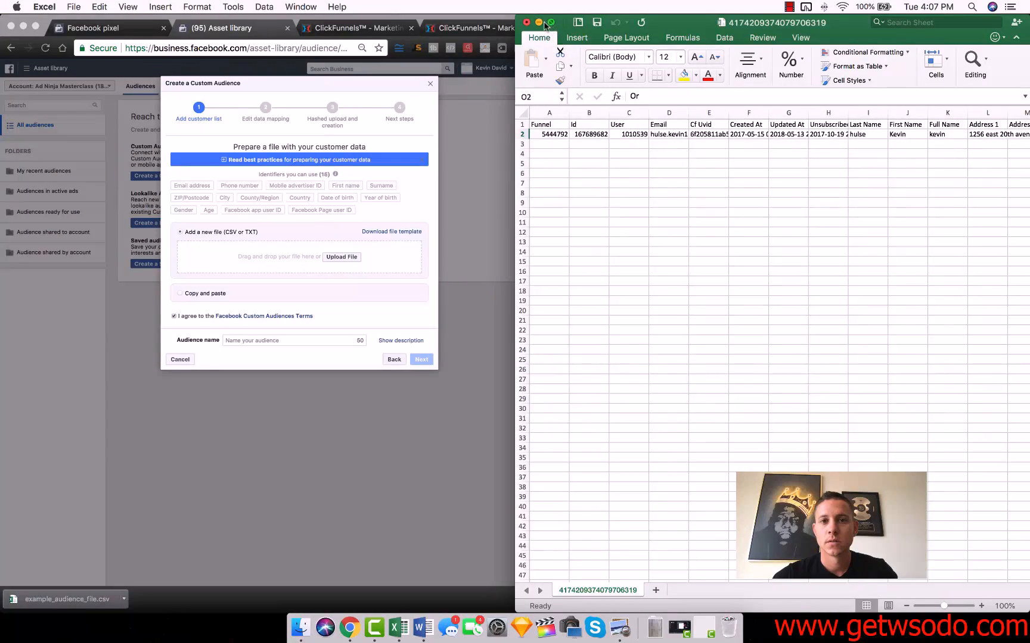
Switch to the Create a Custom Audience dialog in Chrome and upload example_audience_file.csv from the Desktop
left_click(539, 22)
left_click(335, 256)
left_click(337, 257)
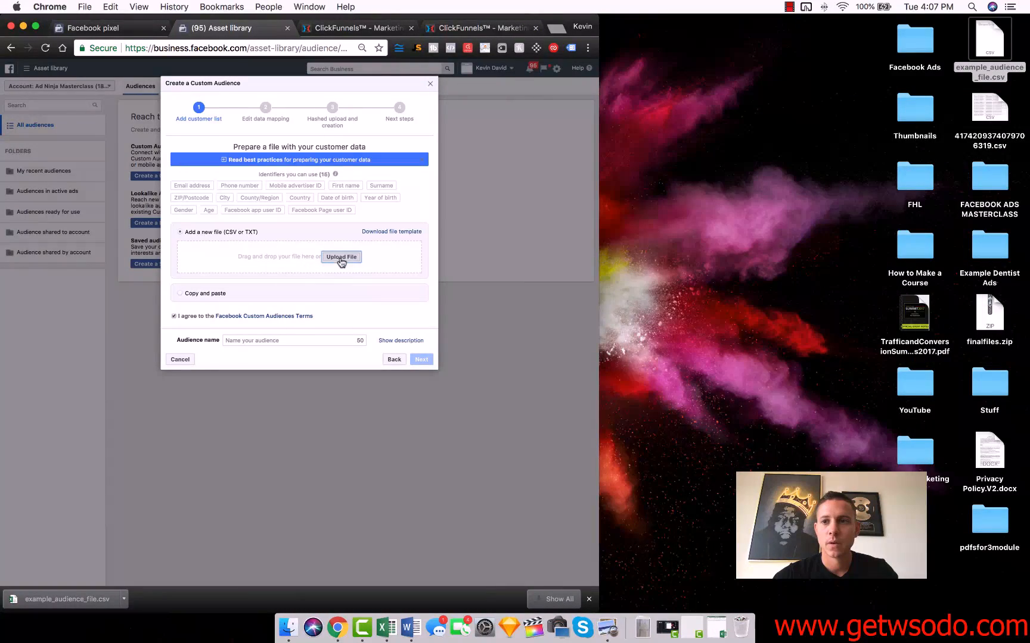
left_click(116, 153)
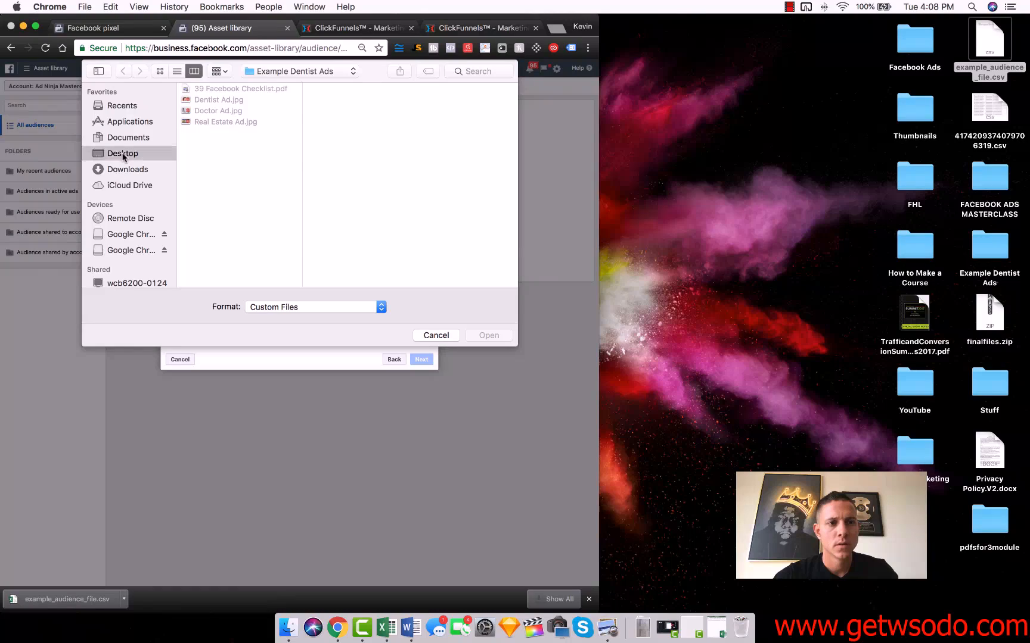
left_click(242, 123)
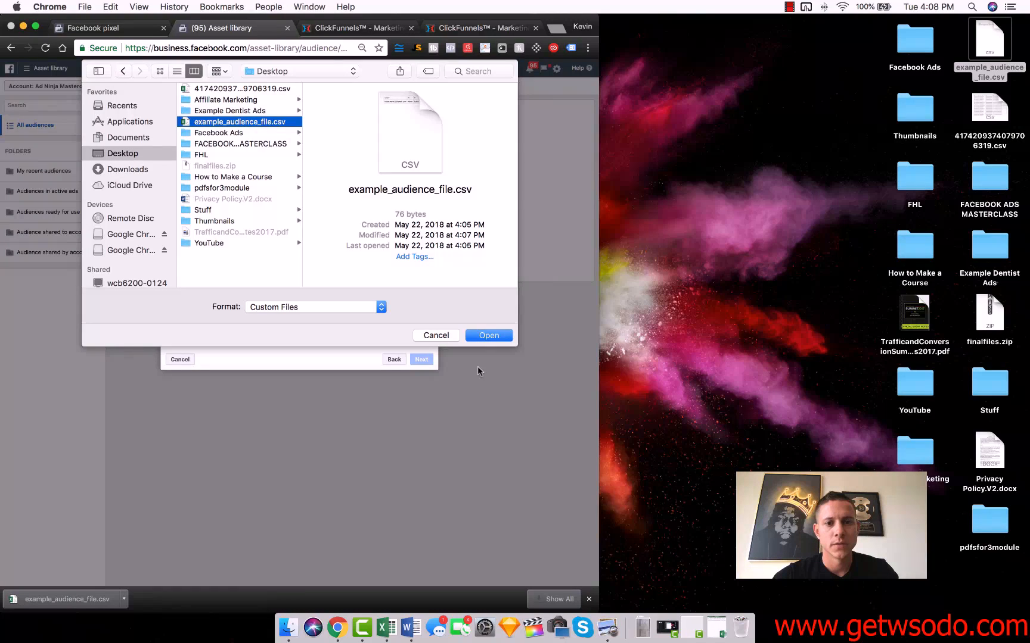
left_click(488, 336)
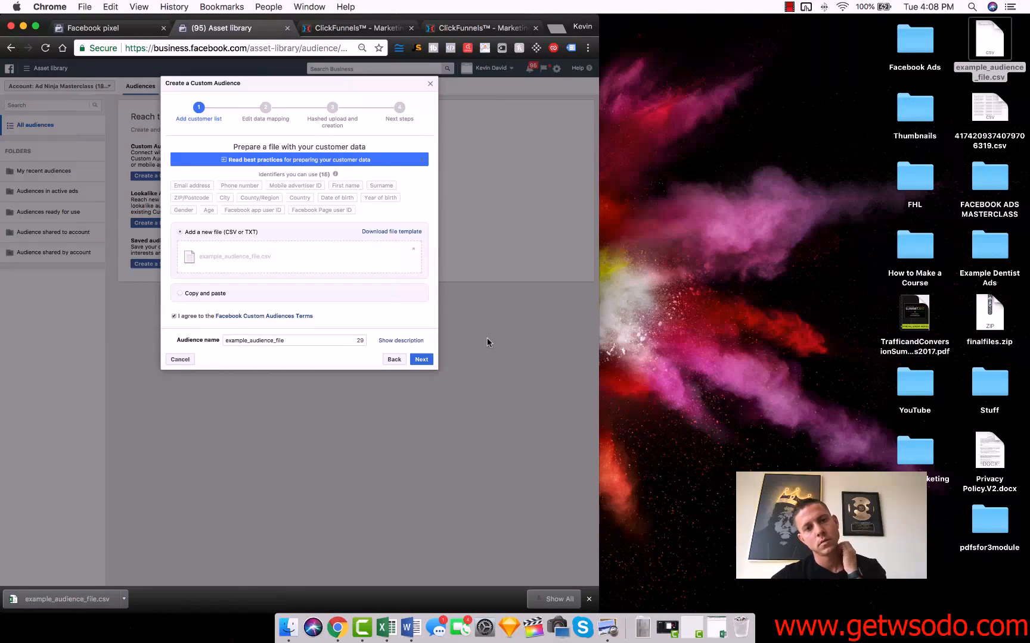
Name the audience "Viral Launch Cheatsheet Custom Audience" and continue to the data mapping
double_click(323, 340)
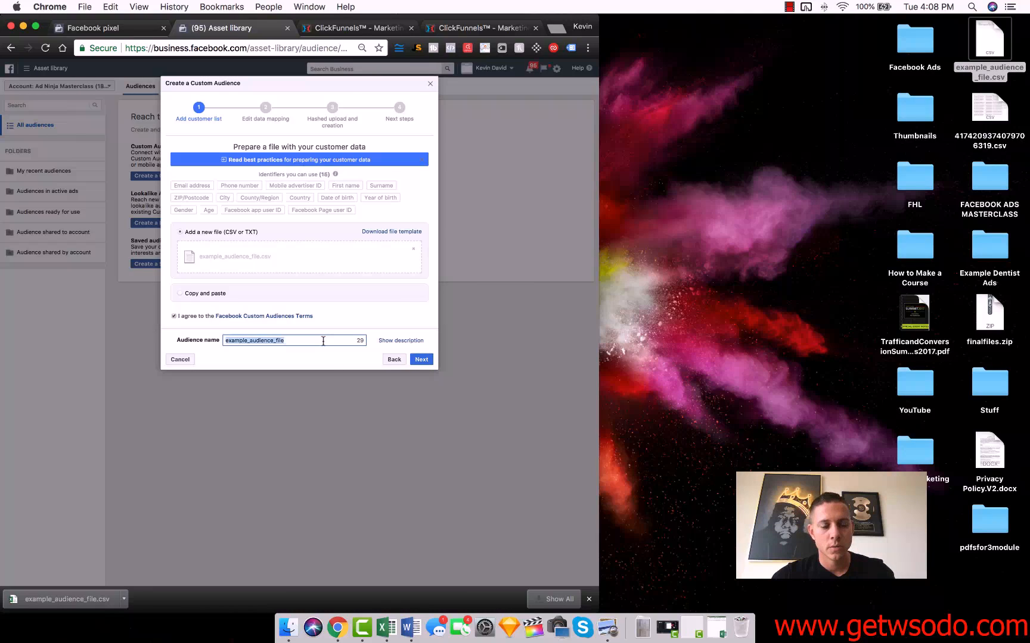
type("V")
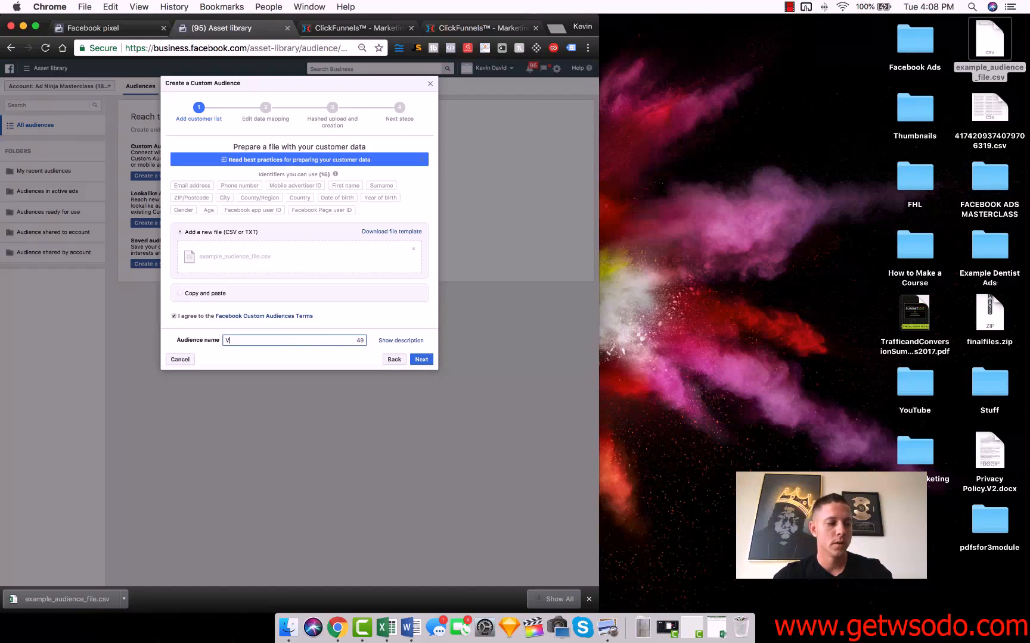
type("iral Launch ")
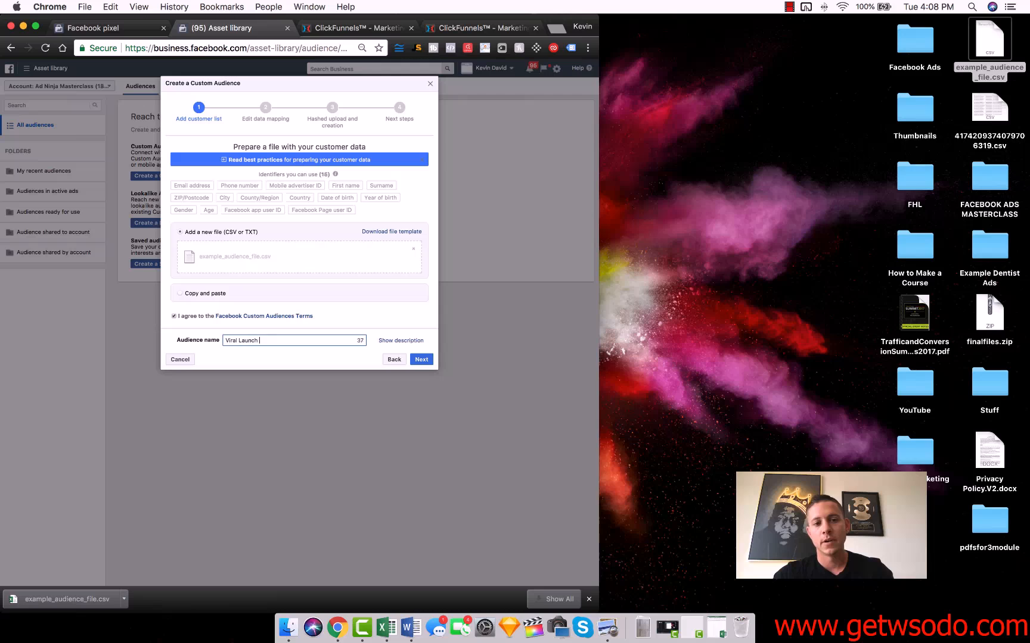
type("Cheatsheet Custom Audience")
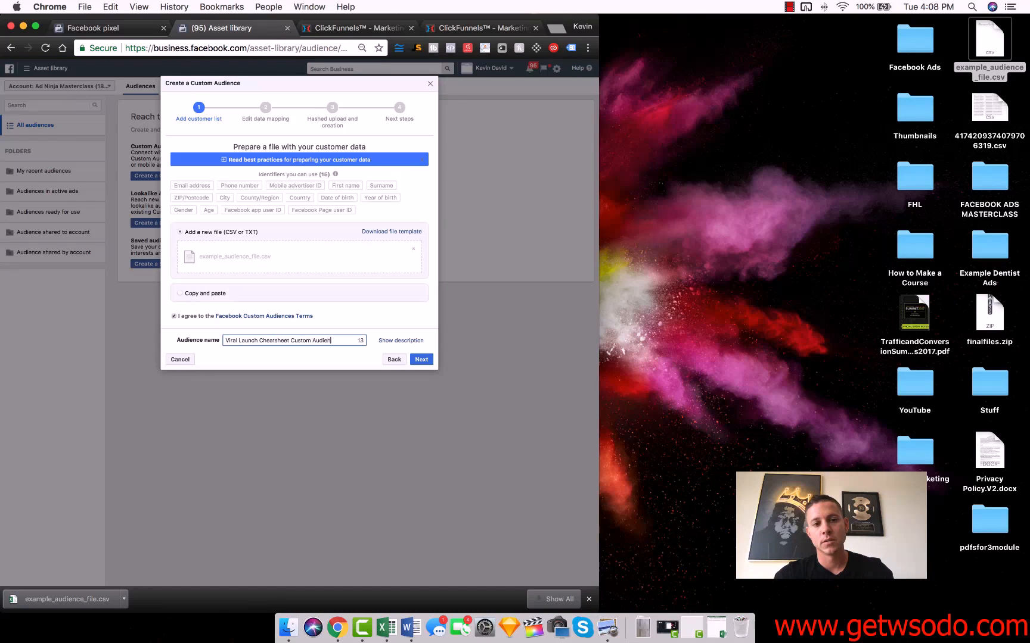
left_click(417, 358)
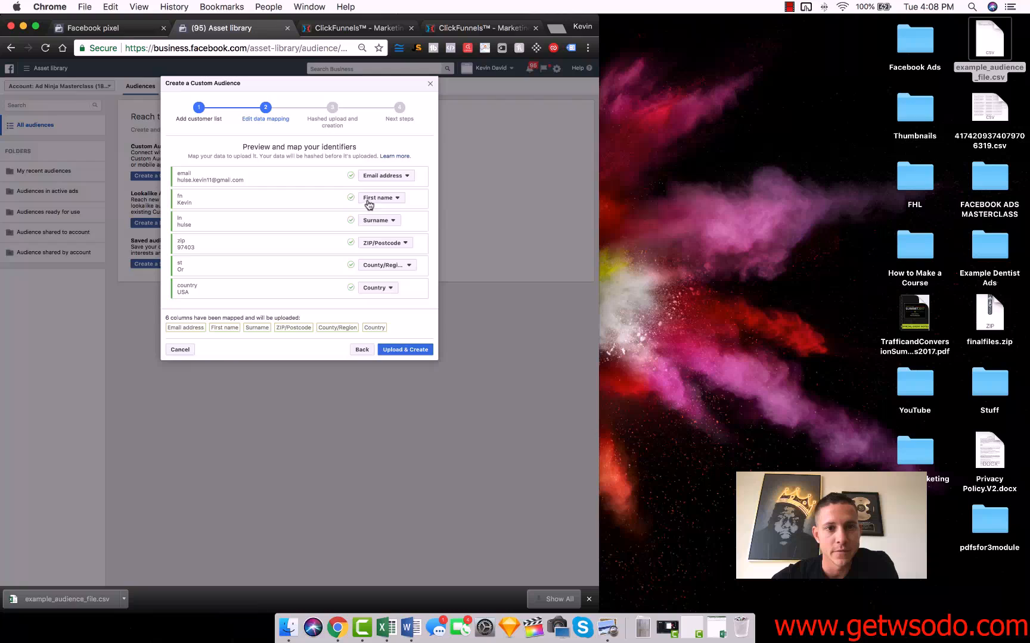
Try excluding the st column by setting its mapping to Do not upload
left_click(385, 266)
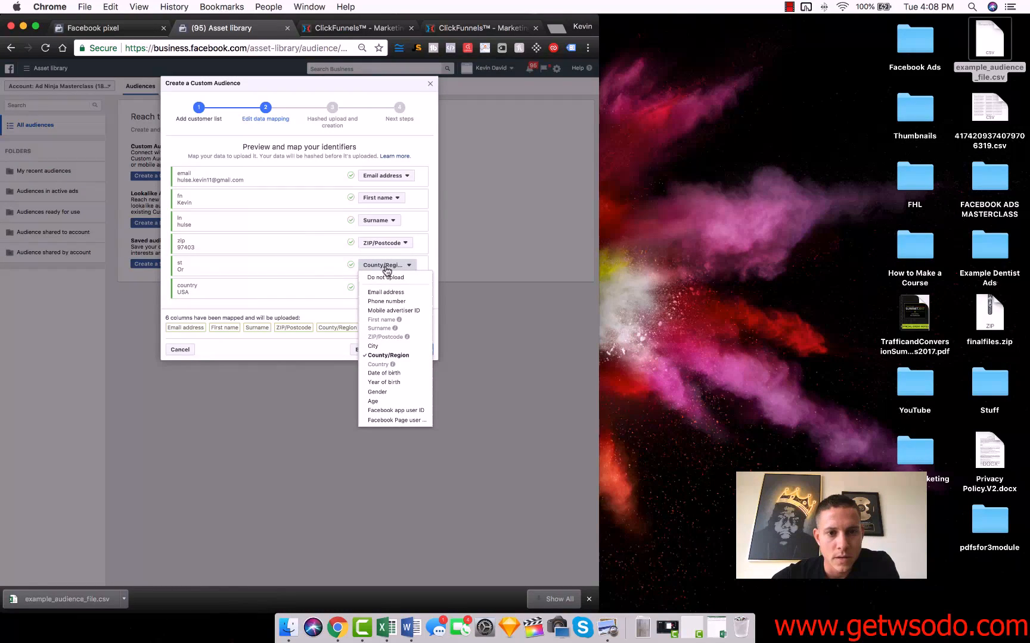
left_click(385, 266)
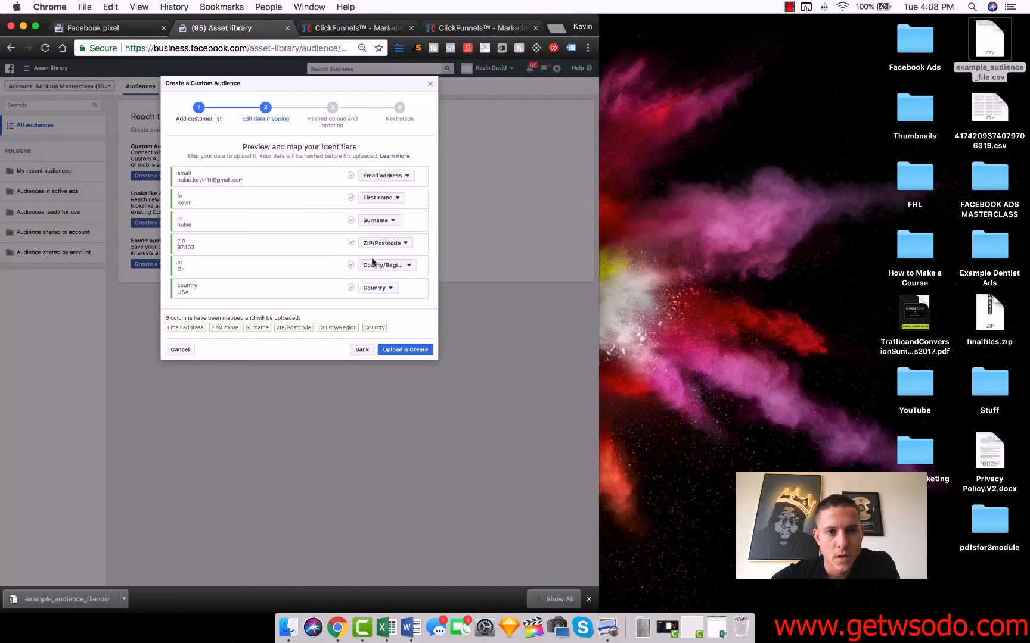
left_click(385, 266)
left_click(385, 278)
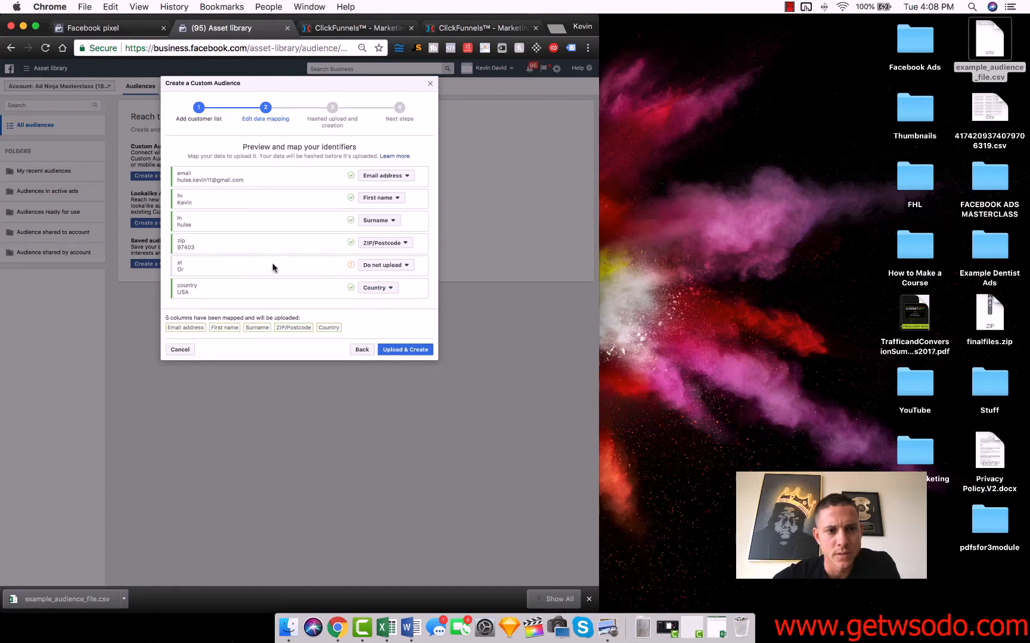
Map the st column to County/Region and upload the data to create the custom audience
left_click(389, 266)
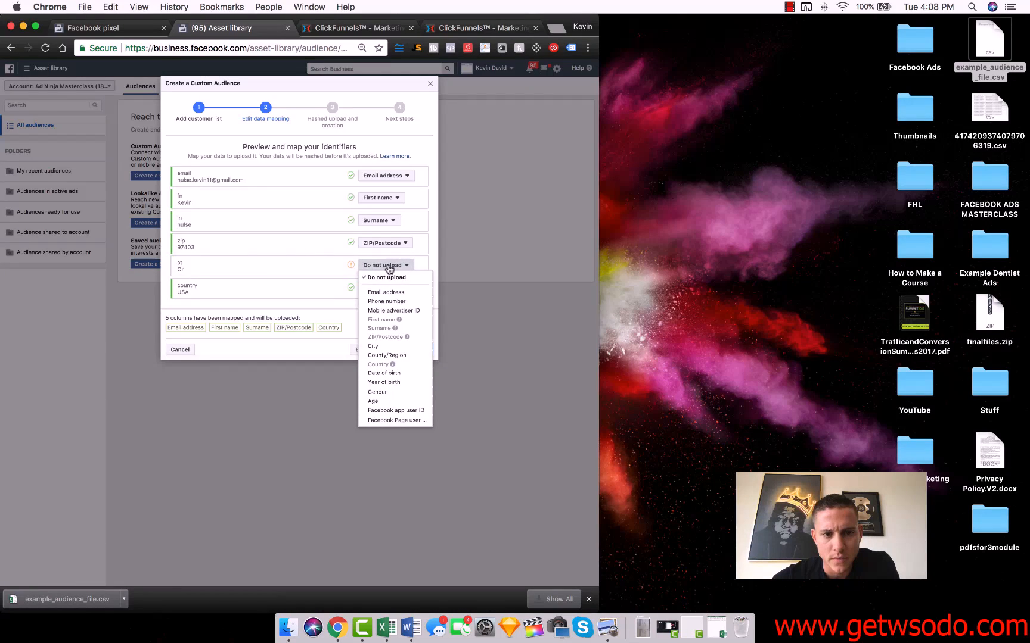
left_click(413, 356)
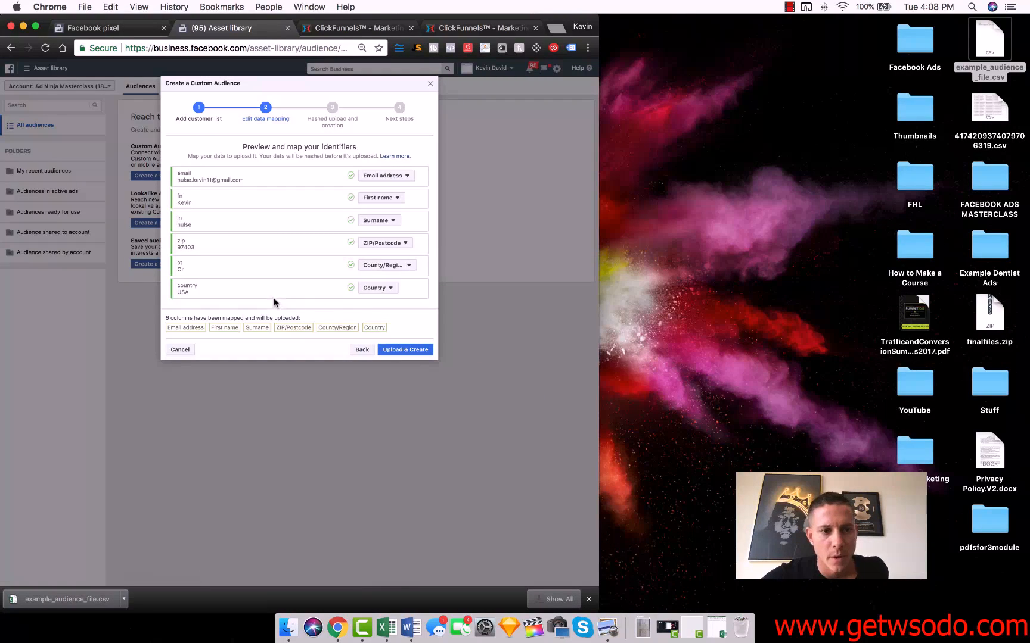
left_click(410, 348)
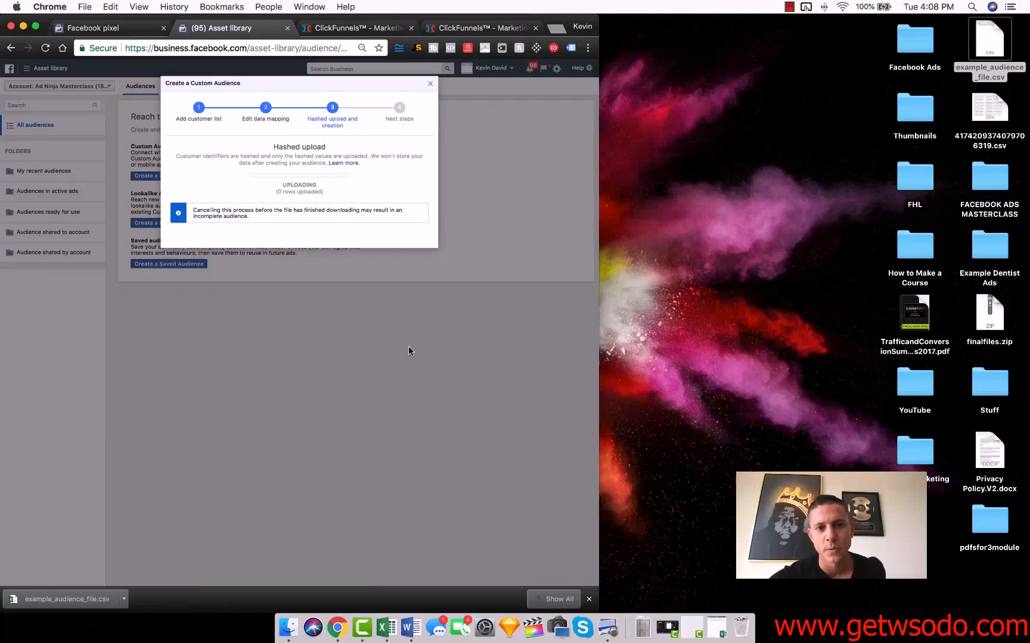